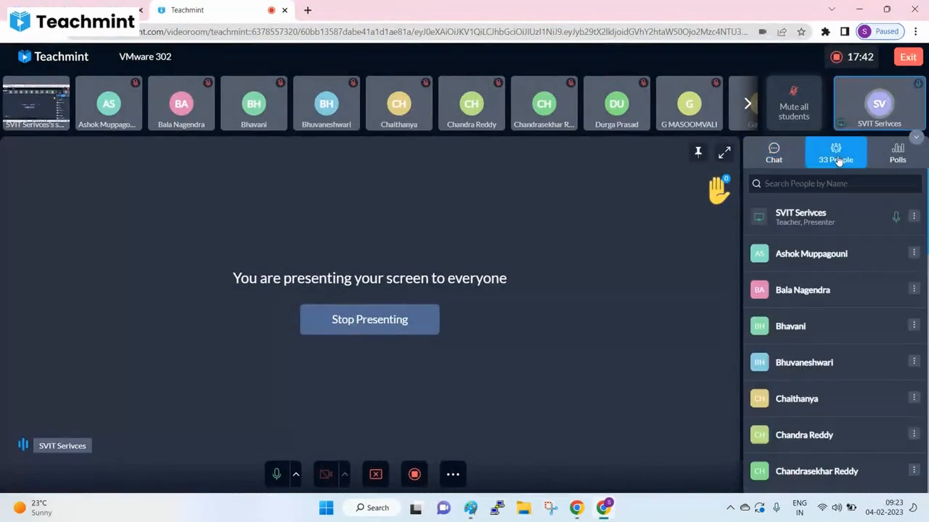
Step: Read the students' replies in the class chat alongside the physical switch VLAN diagram in Paint
{"action": "left_click", "coordinate": [788, 156]}
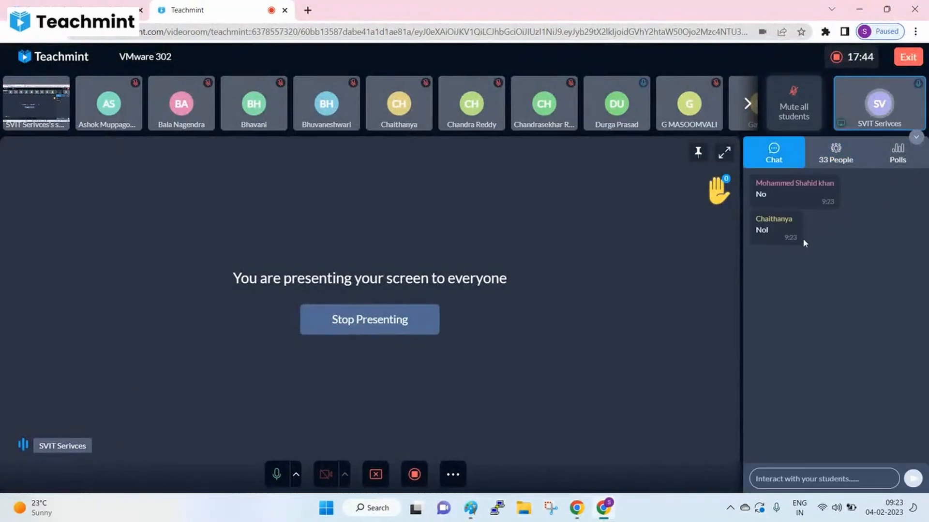
{"action": "left_click", "coordinate": [470, 508]}
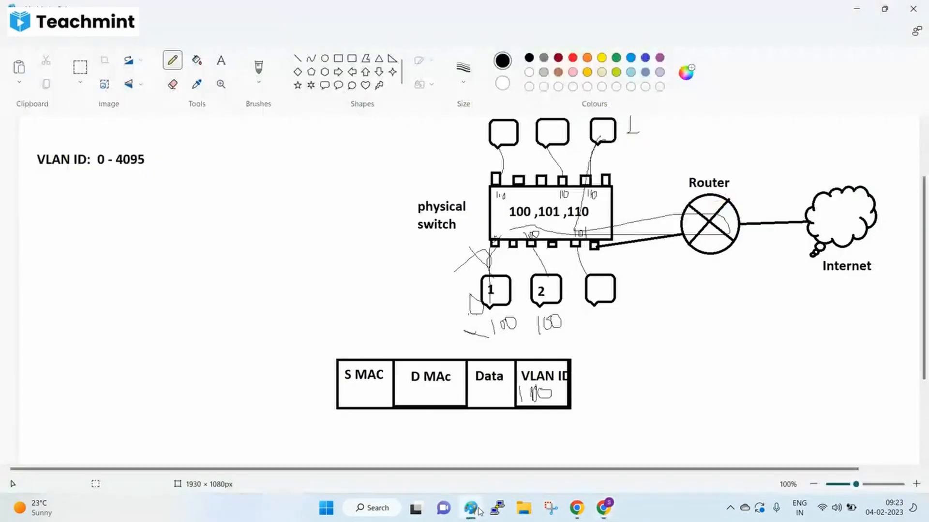
{"action": "left_click", "coordinate": [604, 507]}
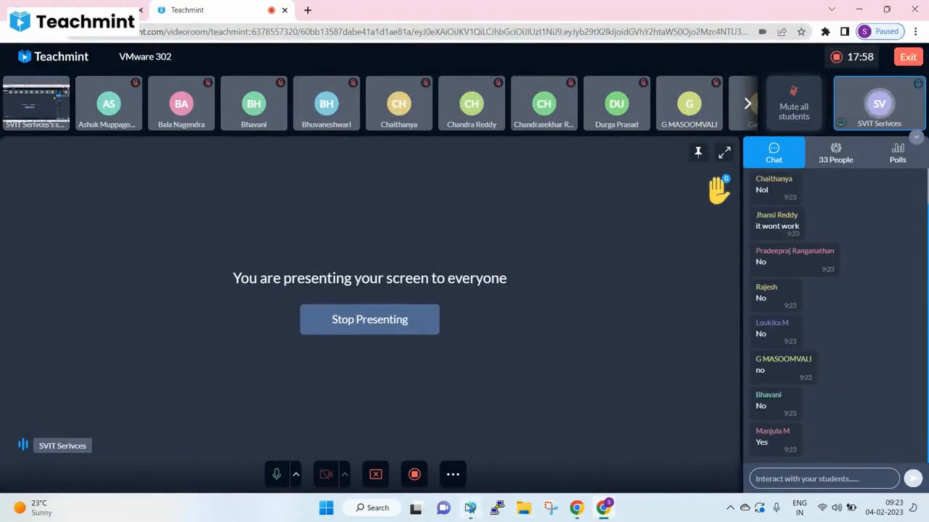
{"action": "left_click", "coordinate": [470, 508]}
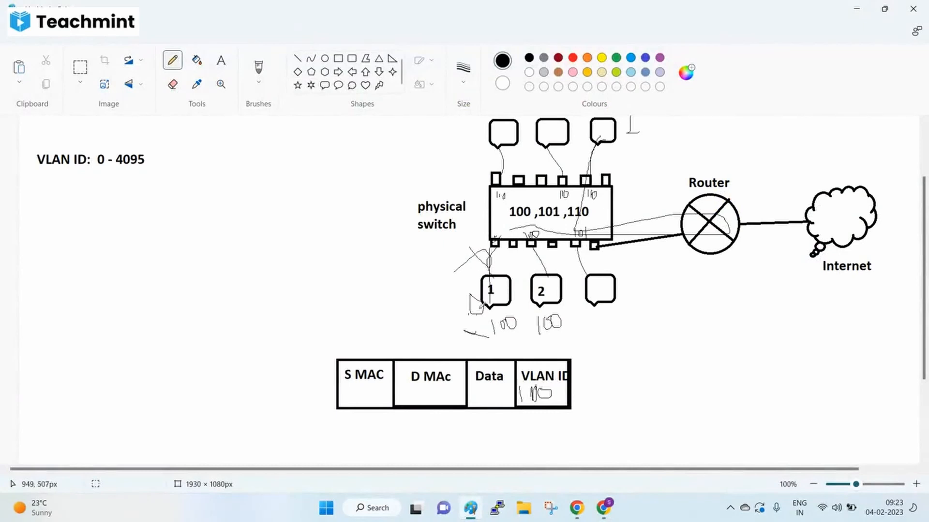
Step: Open the vCenter page at 192.168.1.200 in a new Chrome tab and launch the HTML5 vSphere Client
{"action": "left_click", "coordinate": [604, 509]}
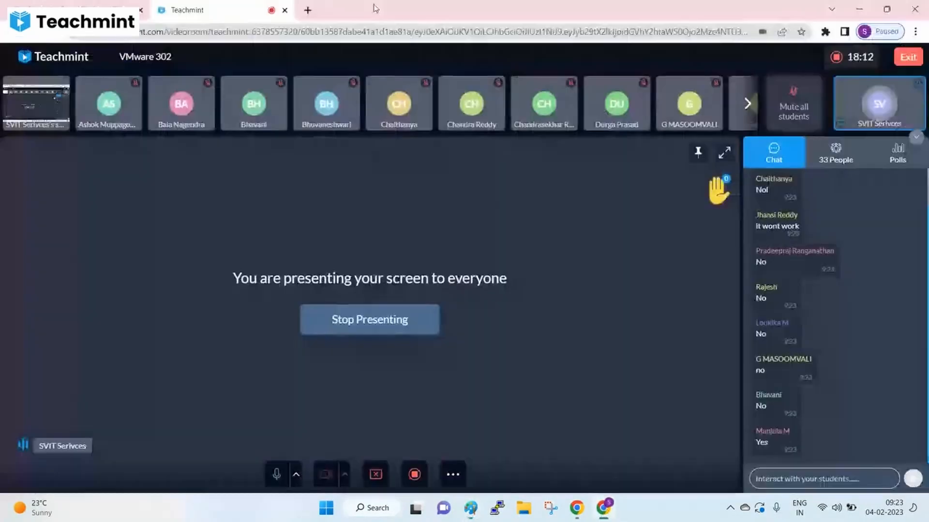
{"action": "left_click", "coordinate": [306, 10]}
{"action": "type", "text": "192"}
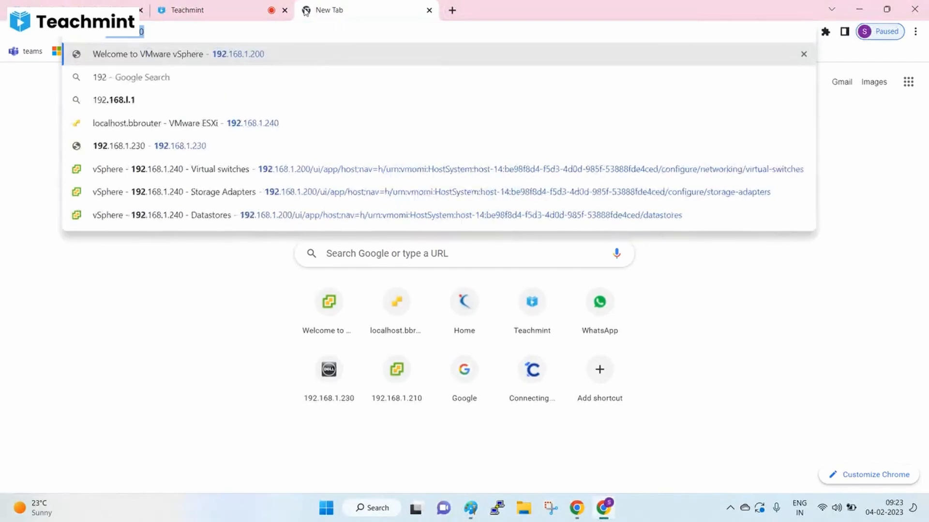
{"action": "key", "text": "Return"}
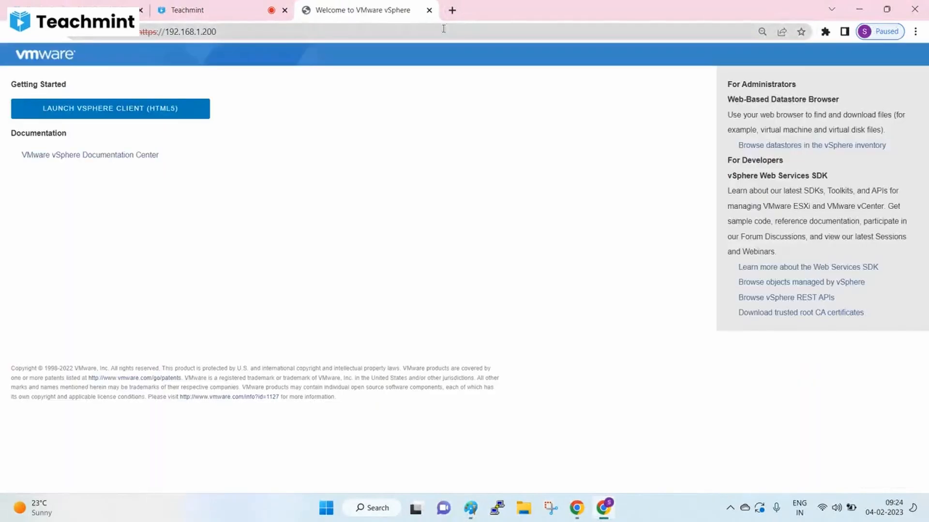
{"action": "left_click", "coordinate": [193, 106]}
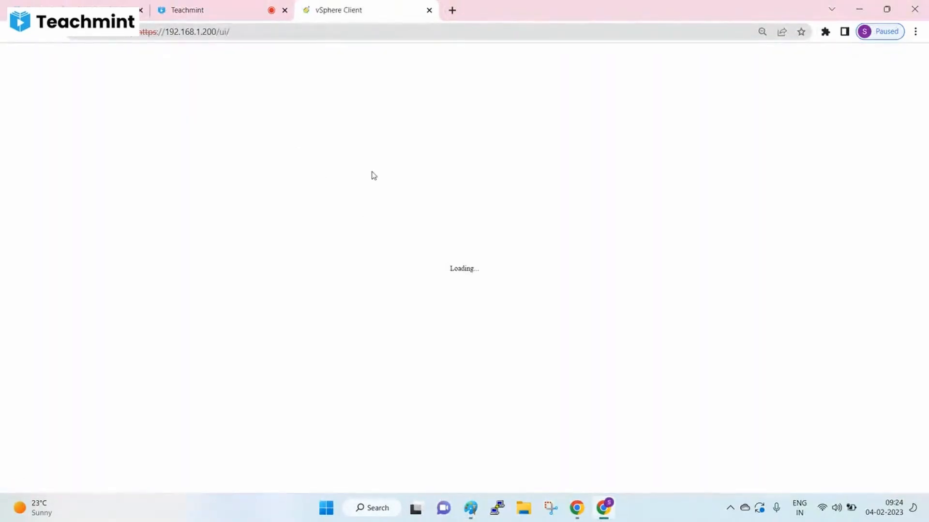
Step: Log in to VMware vSphere with the saved administrator username and the account password
{"action": "left_click", "coordinate": [472, 509]}
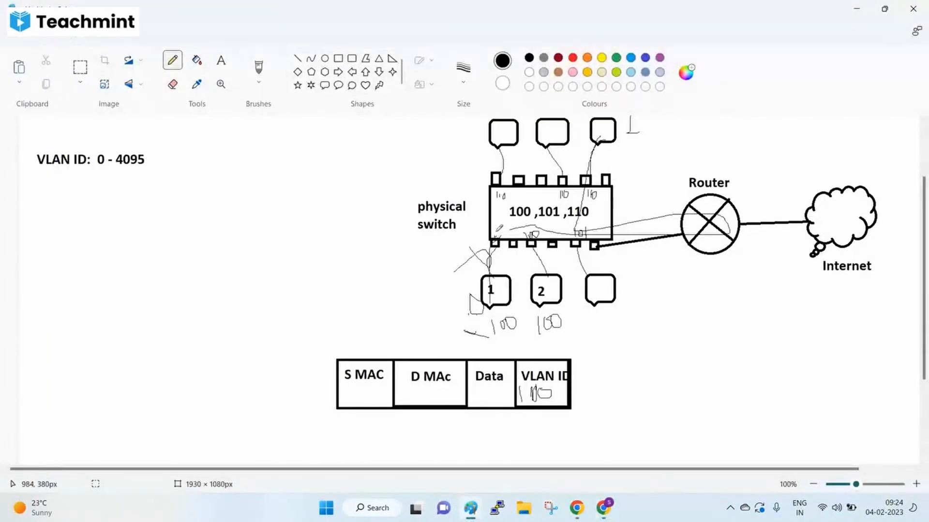
{"action": "left_click", "coordinate": [604, 508]}
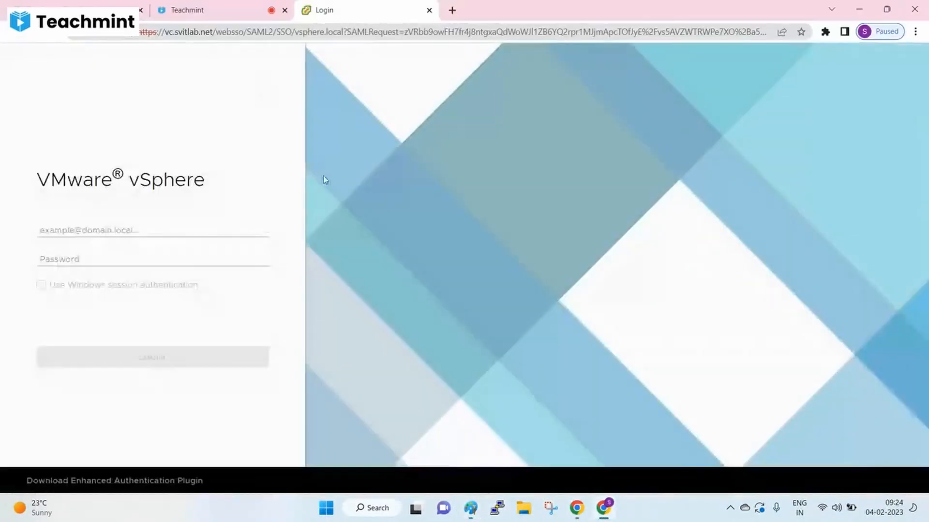
{"action": "left_click", "coordinate": [115, 235]}
{"action": "left_click", "coordinate": [129, 280]}
{"action": "left_click", "coordinate": [75, 258]}
{"action": "type", "text": "•••••••••••"}
{"action": "key", "text": "Return"}
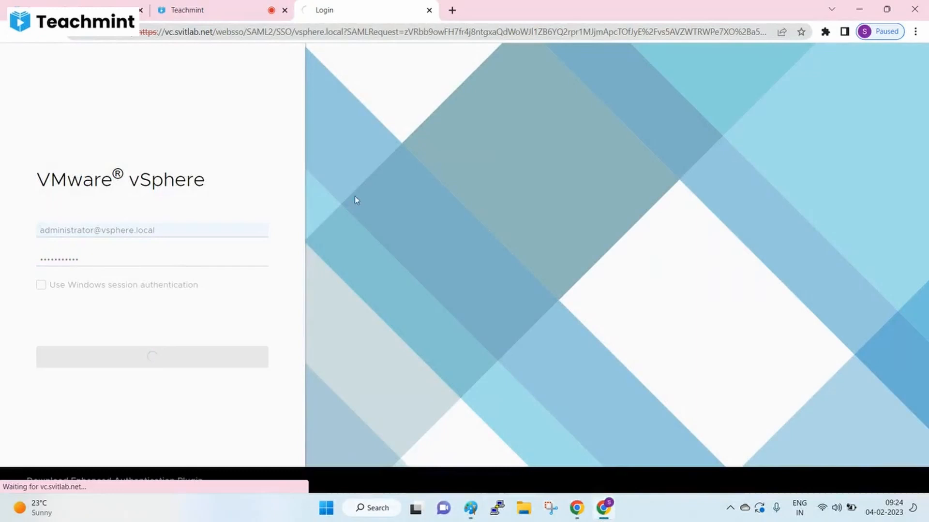
Step: Review the physical switch VLAN diagram in Paint while the vSphere Client loads
{"action": "left_click", "coordinate": [859, 9]}
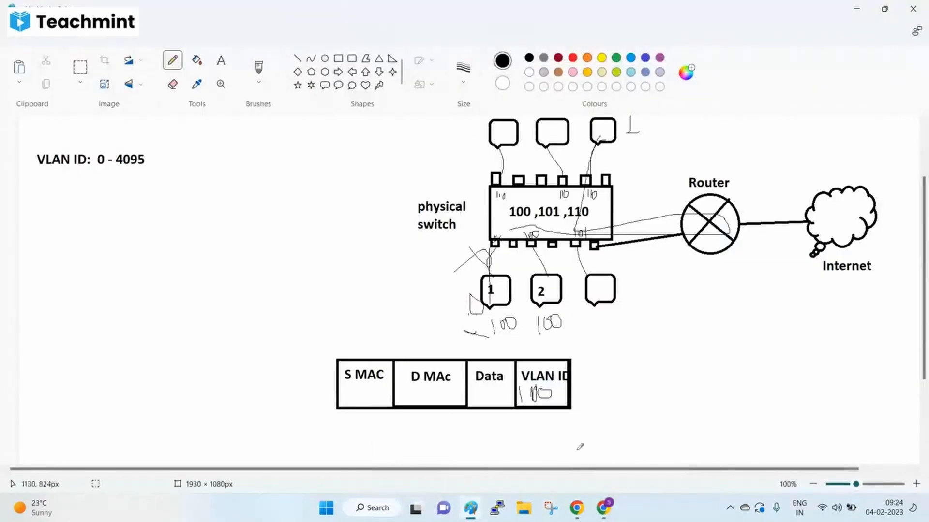
{"action": "left_click", "coordinate": [603, 506]}
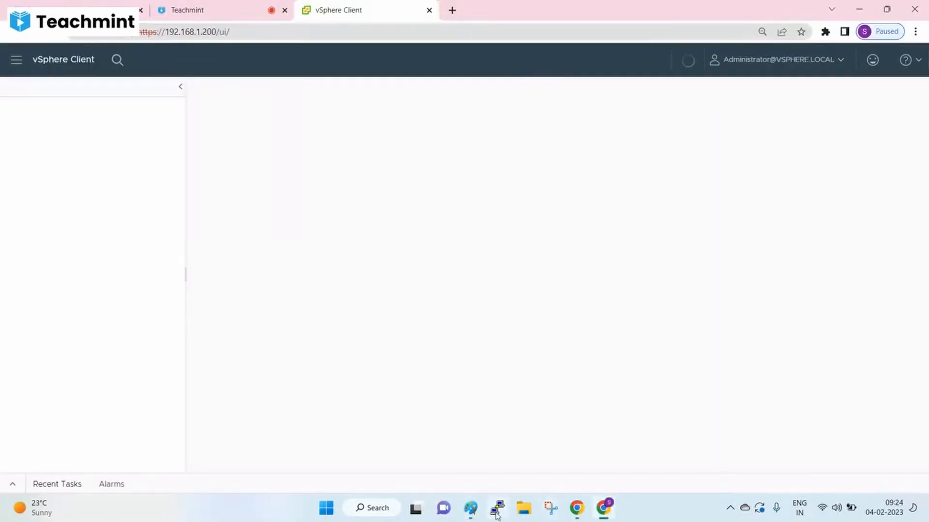
{"action": "left_click", "coordinate": [471, 508]}
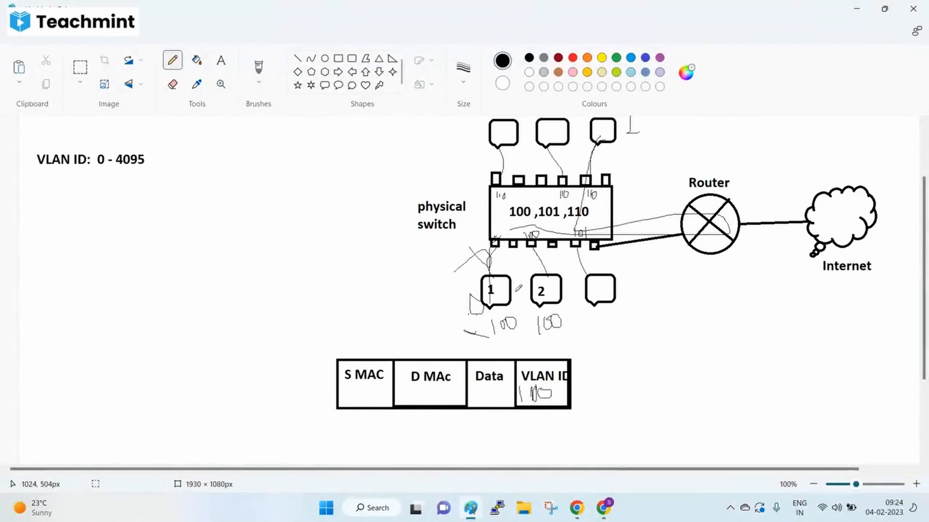
Step: In the virtual switches of host 192.168.1.240, expand VM Network's virtual machines and vSwitch1 to examine their VLAN IDs
{"action": "left_click", "coordinate": [603, 508]}
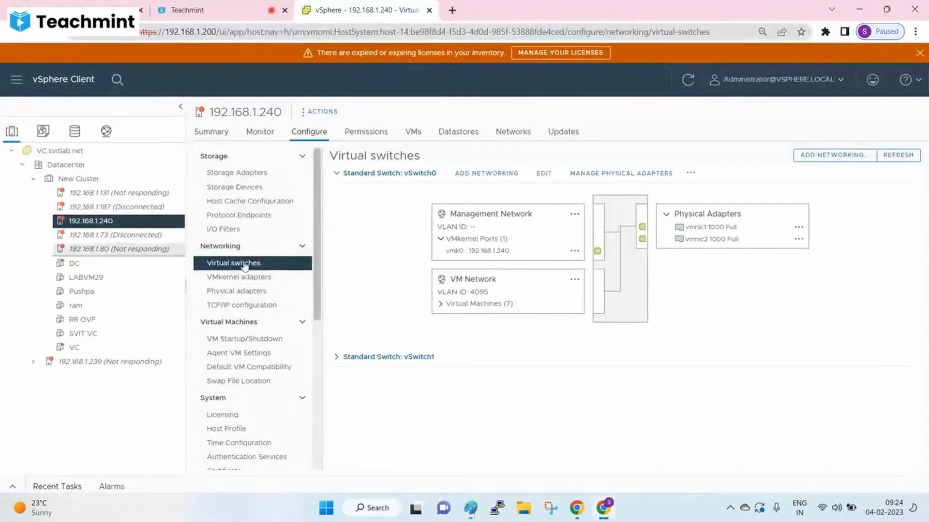
{"action": "left_click", "coordinate": [439, 304]}
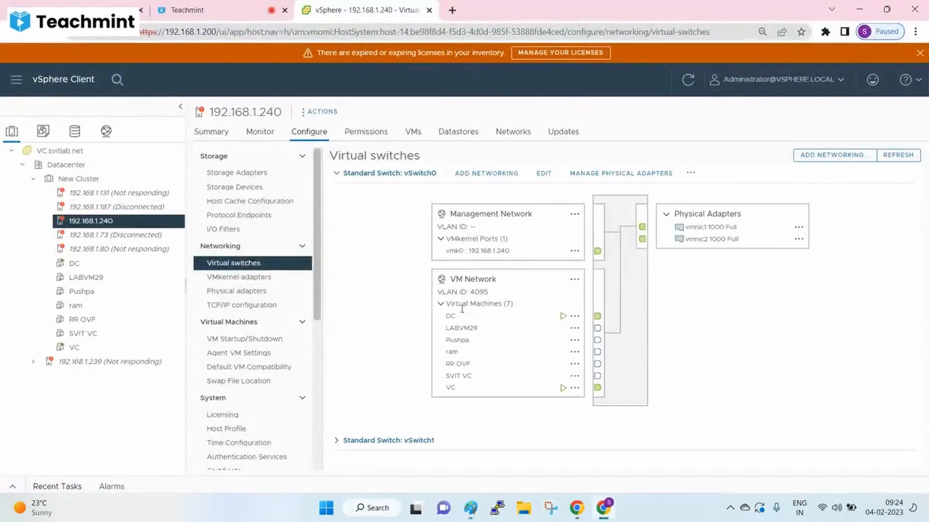
{"action": "double_click", "coordinate": [475, 292]}
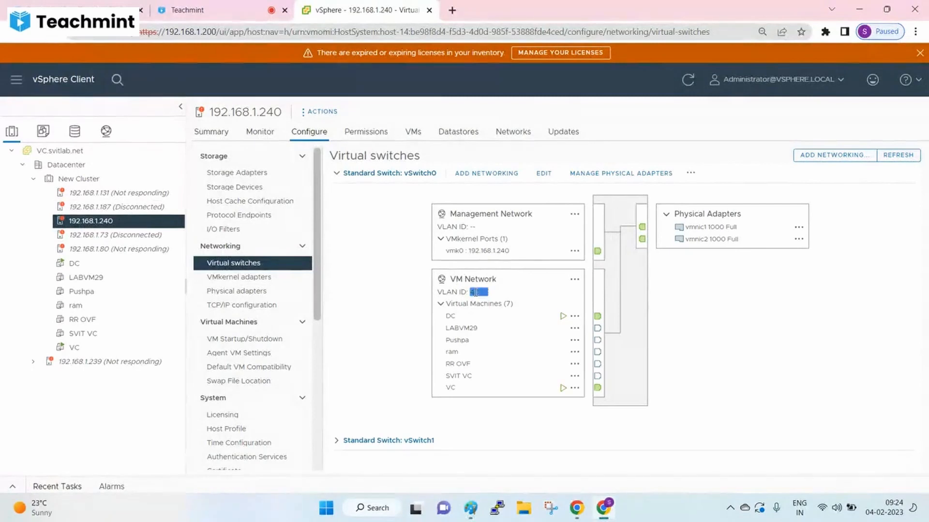
{"action": "left_click", "coordinate": [338, 442]}
{"action": "scroll", "coordinate": [358, 406], "scroll_direction": "down", "scroll_amount": 3}
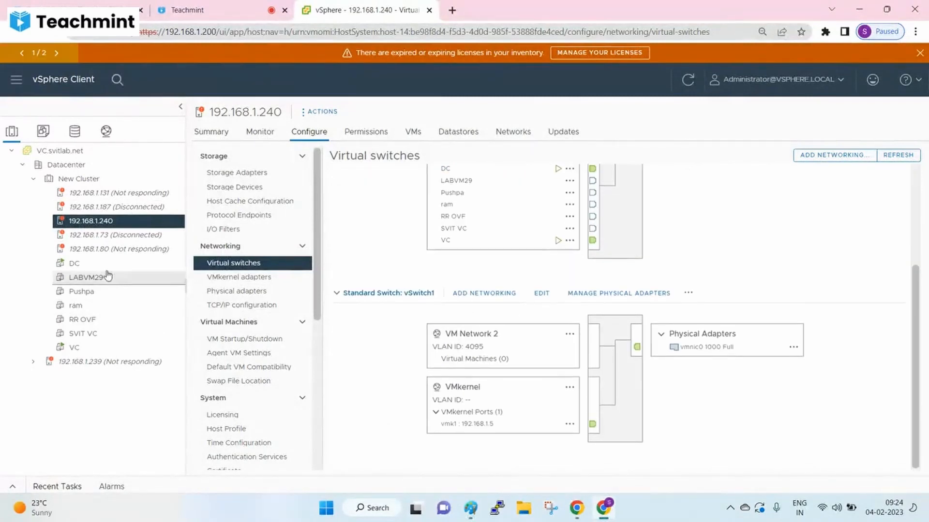
{"action": "scroll", "coordinate": [532, 290], "scroll_direction": "up", "scroll_amount": 3}
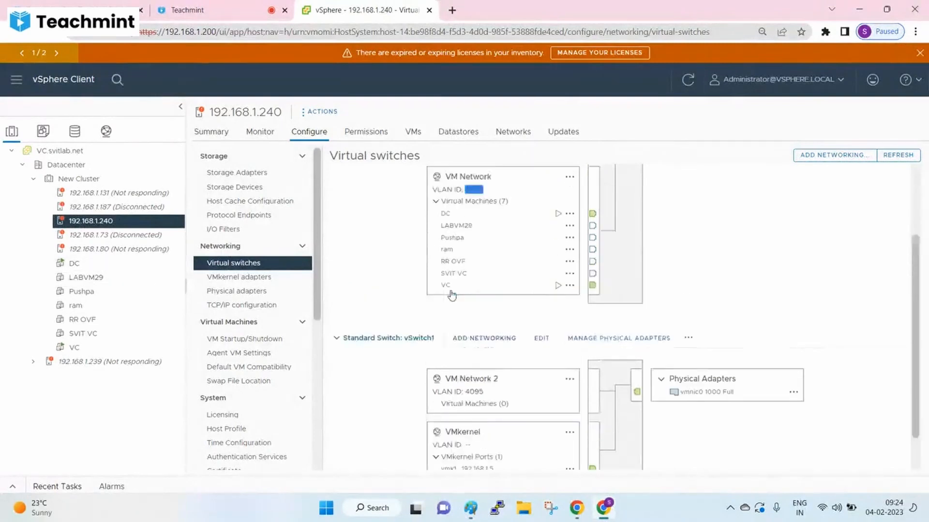
Step: View the VM Network port group's VLAN ID in its edit settings on vSwitch0, and close them without changes
{"action": "left_click", "coordinate": [569, 280]}
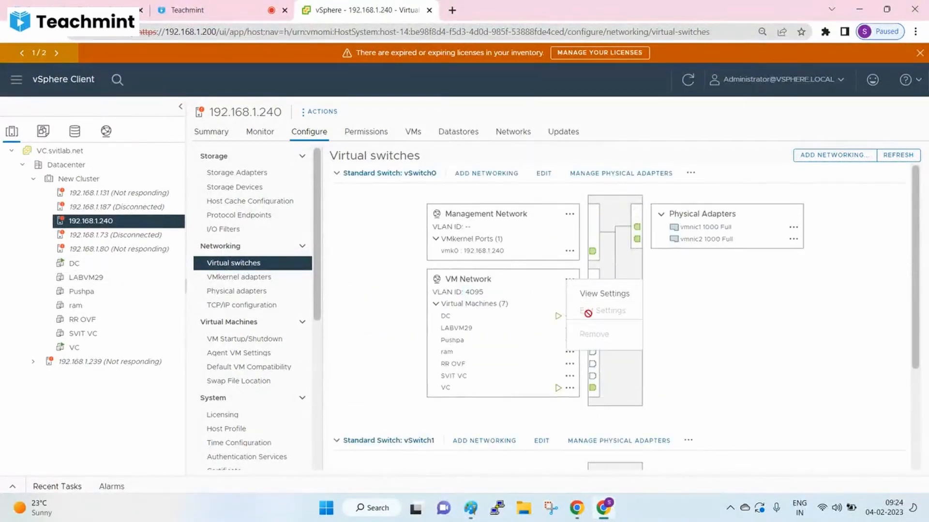
{"action": "left_click", "coordinate": [523, 310]}
{"action": "left_click", "coordinate": [571, 280]}
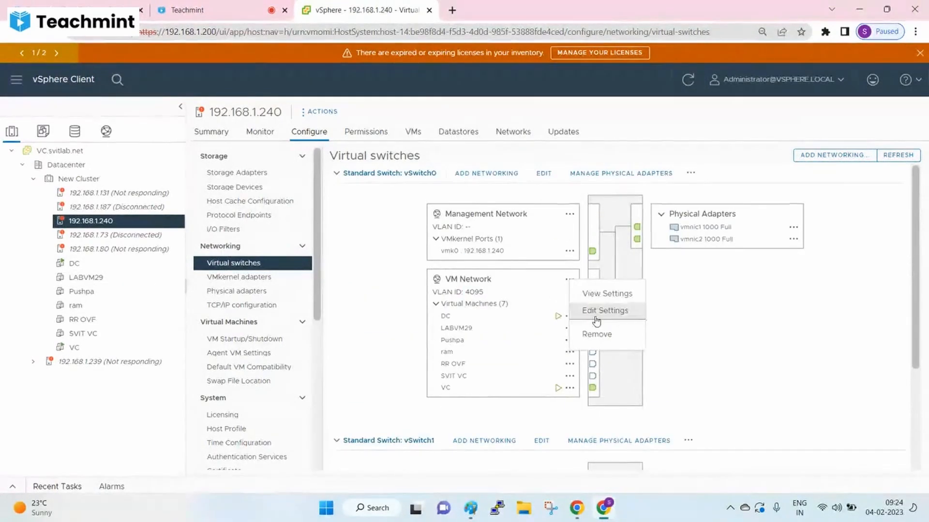
{"action": "left_click", "coordinate": [598, 315]}
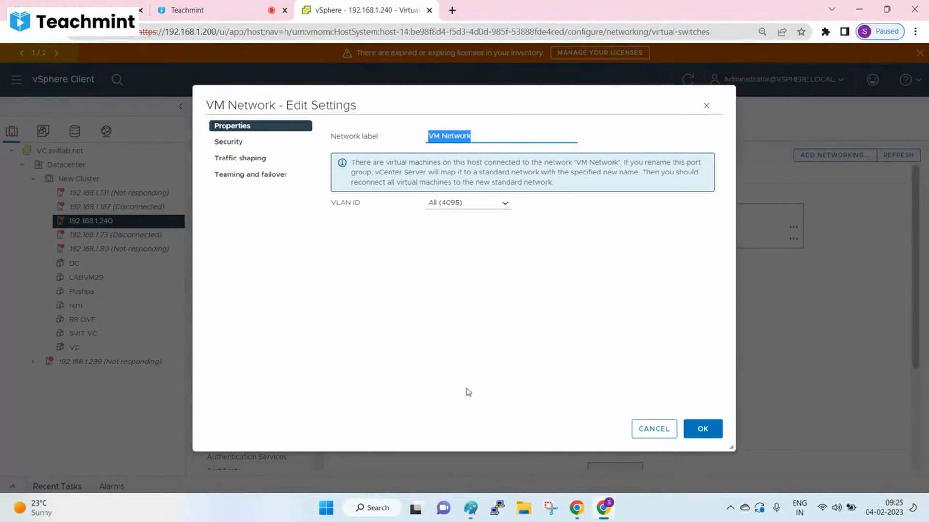
{"action": "left_click", "coordinate": [647, 428]}
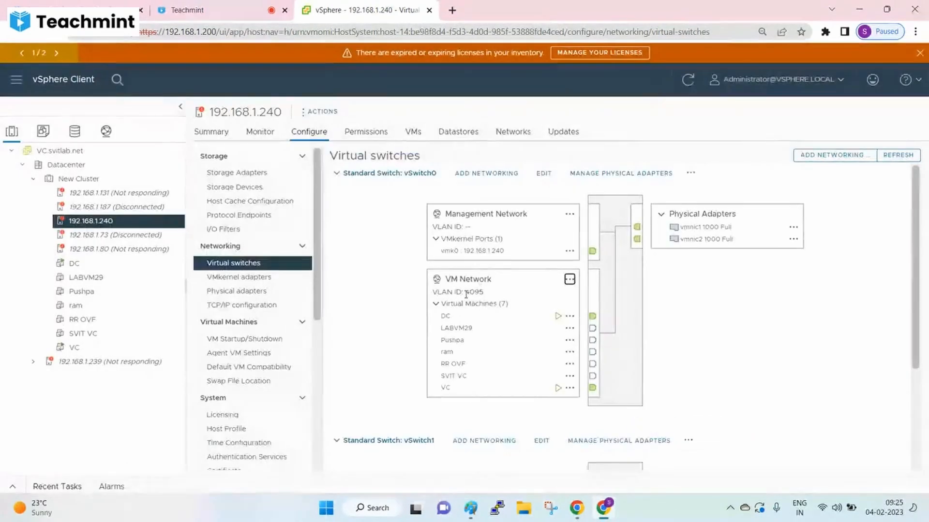
Step: Revisit the VLAN diagram in Paint, and set the VM Network port group on vSwitch0 to use no VLAN ID
{"action": "left_click", "coordinate": [471, 508]}
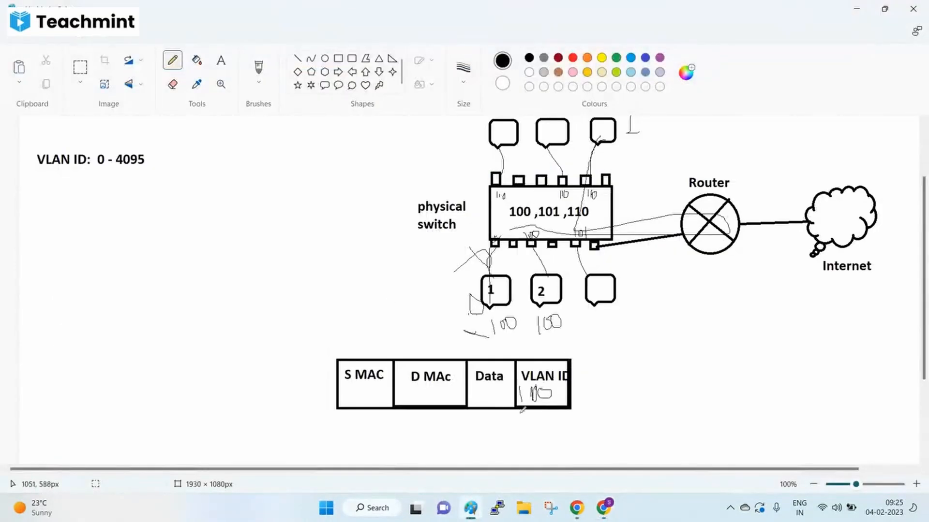
{"action": "left_click", "coordinate": [603, 508]}
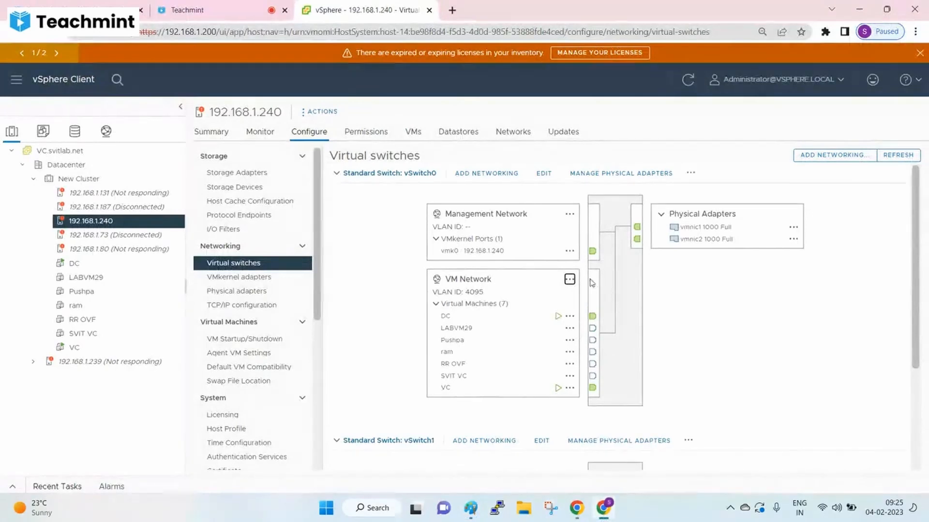
{"action": "left_click", "coordinate": [570, 280]}
{"action": "left_click", "coordinate": [538, 311]}
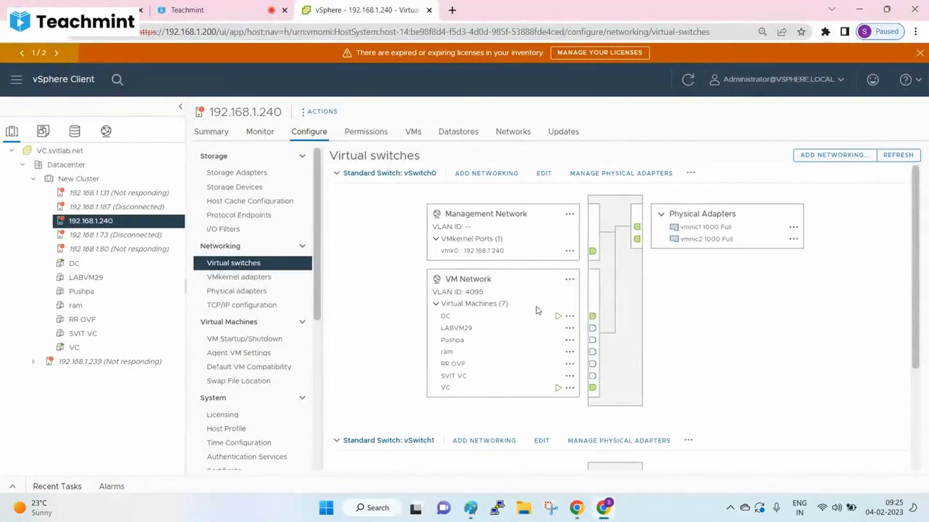
{"action": "left_click", "coordinate": [570, 280]}
{"action": "left_click", "coordinate": [593, 309]}
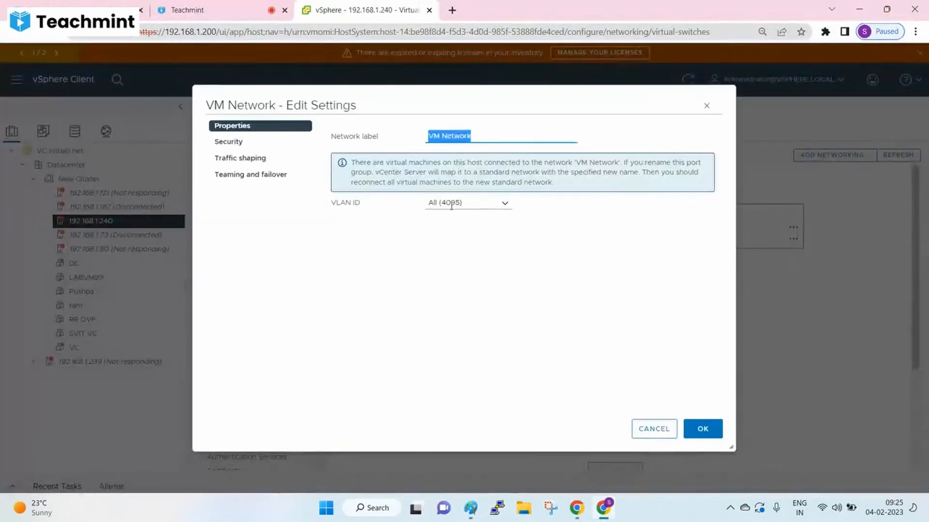
{"action": "left_click", "coordinate": [499, 203]}
{"action": "left_click", "coordinate": [479, 225]}
{"action": "left_click", "coordinate": [704, 425]}
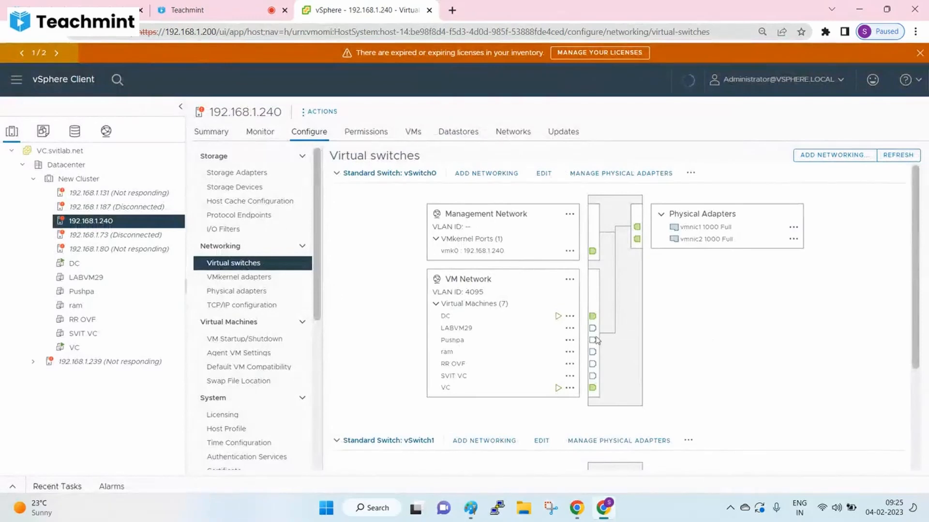
Step: Check the VLAN ID of VM Network on vSwitch0 against the switch ports in the Paint diagram
{"action": "scroll", "coordinate": [537, 334], "scroll_direction": "down", "scroll_amount": 3}
{"action": "scroll", "coordinate": [477, 309], "scroll_direction": "up", "scroll_amount": 3}
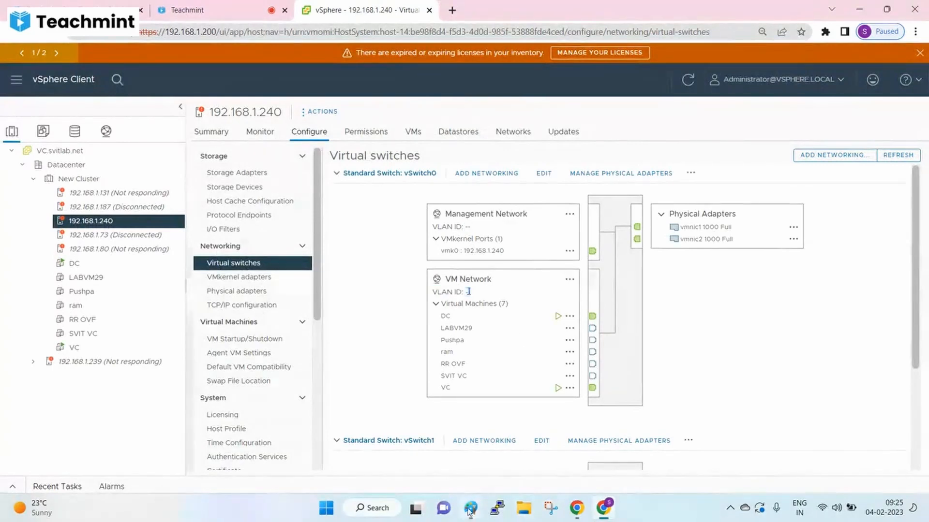
{"action": "left_click", "coordinate": [471, 508]}
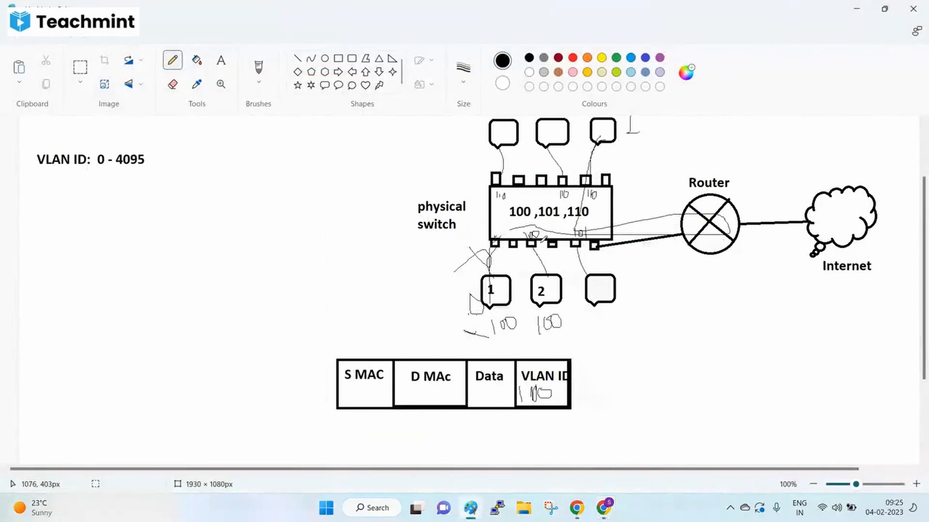
{"action": "left_click", "coordinate": [606, 511]}
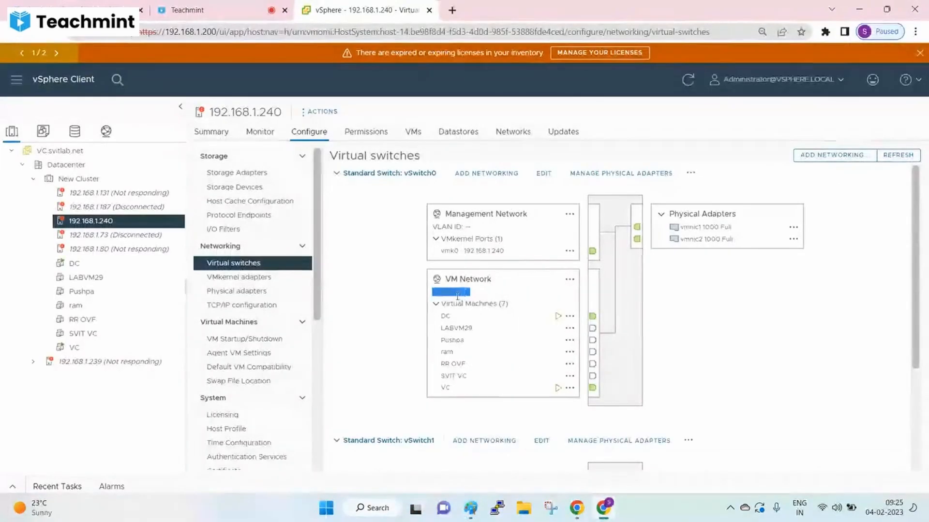
{"action": "left_click", "coordinate": [468, 295]}
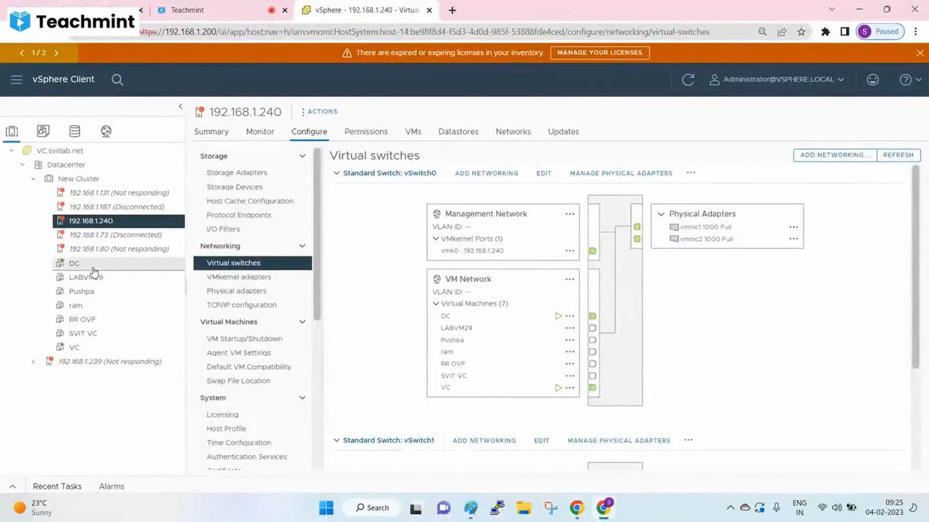
Step: Open the summary of the DC virtual machine and locate its IP address in the Guest OS details
{"action": "left_click", "coordinate": [94, 266]}
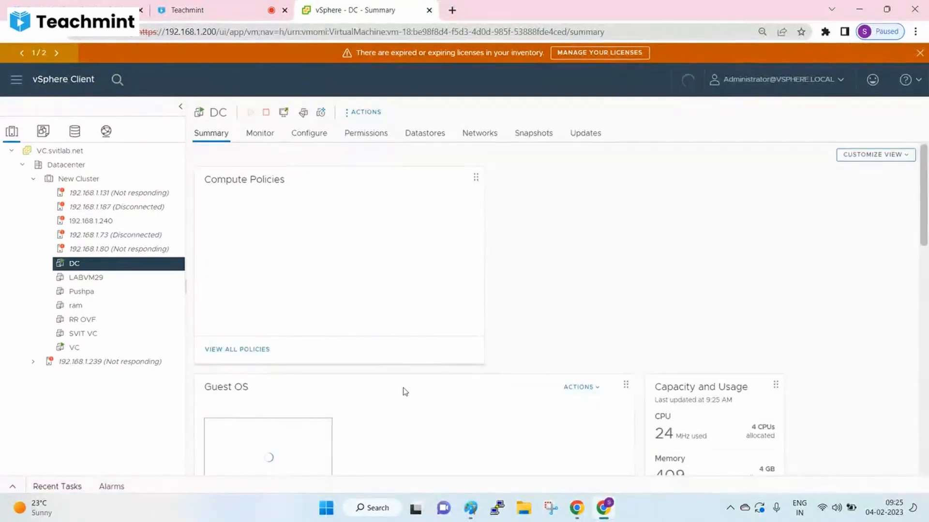
{"action": "scroll", "coordinate": [405, 392], "scroll_direction": "down", "scroll_amount": 6}
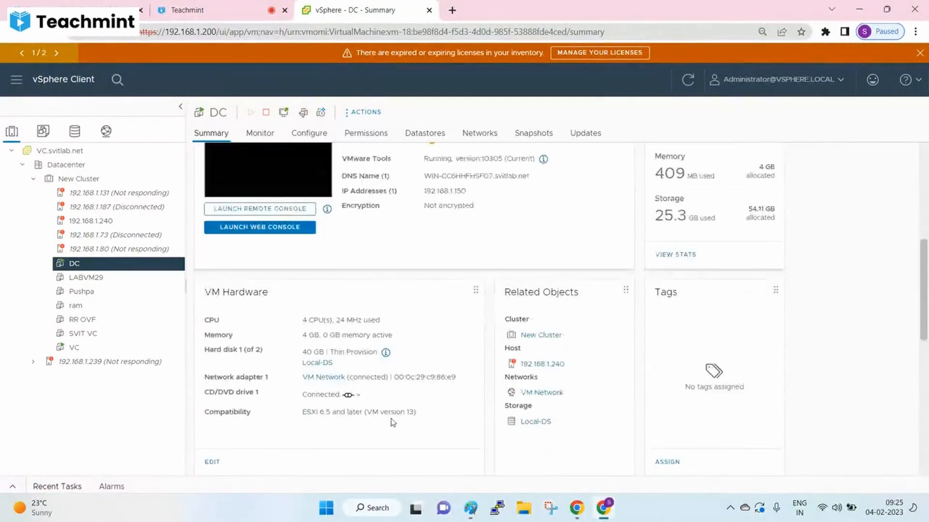
{"action": "scroll", "coordinate": [393, 422], "scroll_direction": "up", "scroll_amount": 3}
{"action": "double_click", "coordinate": [439, 312]}
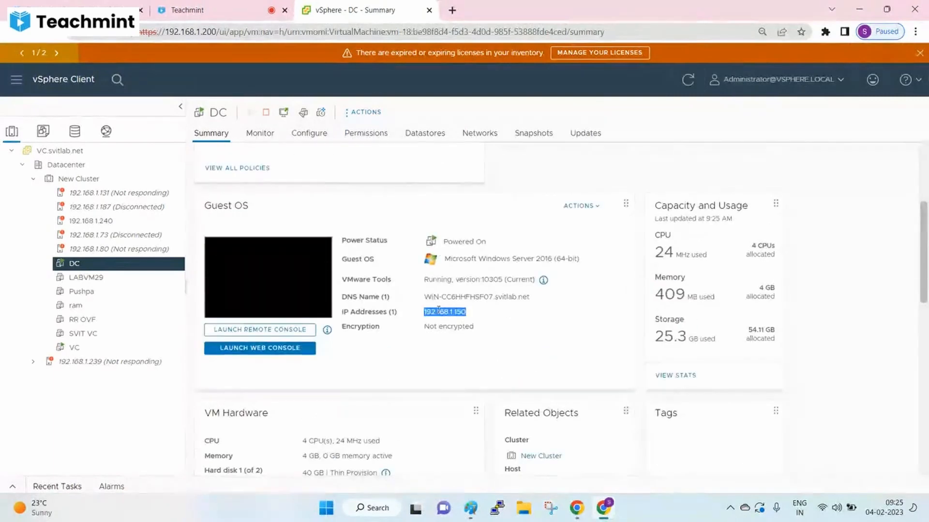
Step: Start a continuous ping to 192.168.1.150 in Command Prompt and leave it running in the background
{"action": "key", "text": "alt+Tab"}
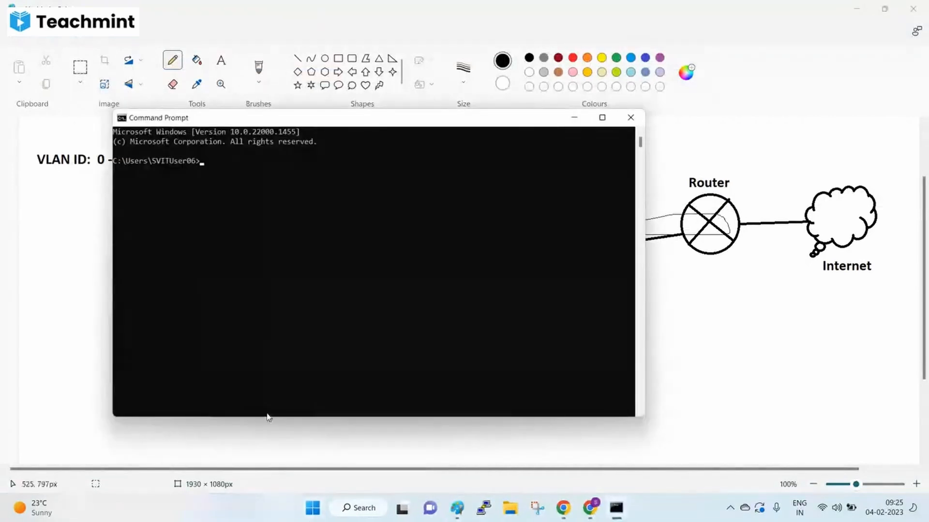
{"action": "left_click", "coordinate": [272, 338]}
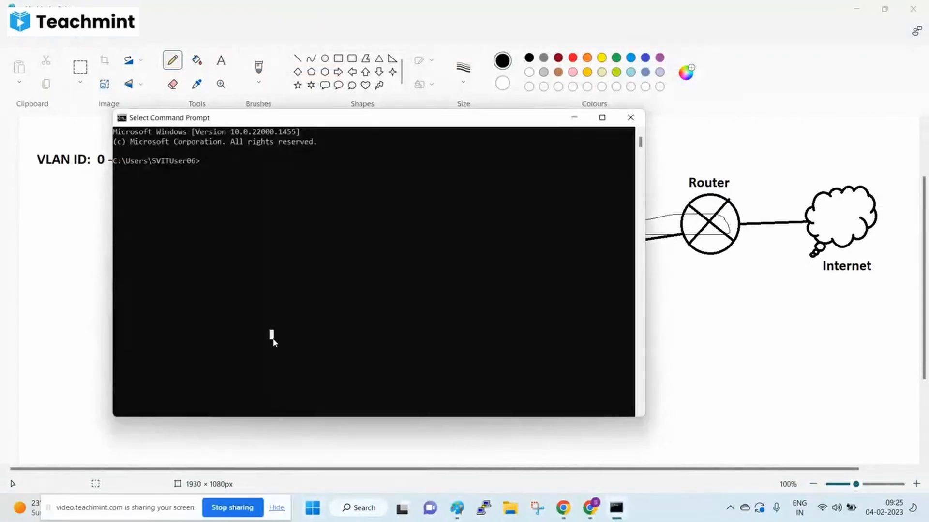
{"action": "type", "text": "ping 192.168.1.150 -t"}
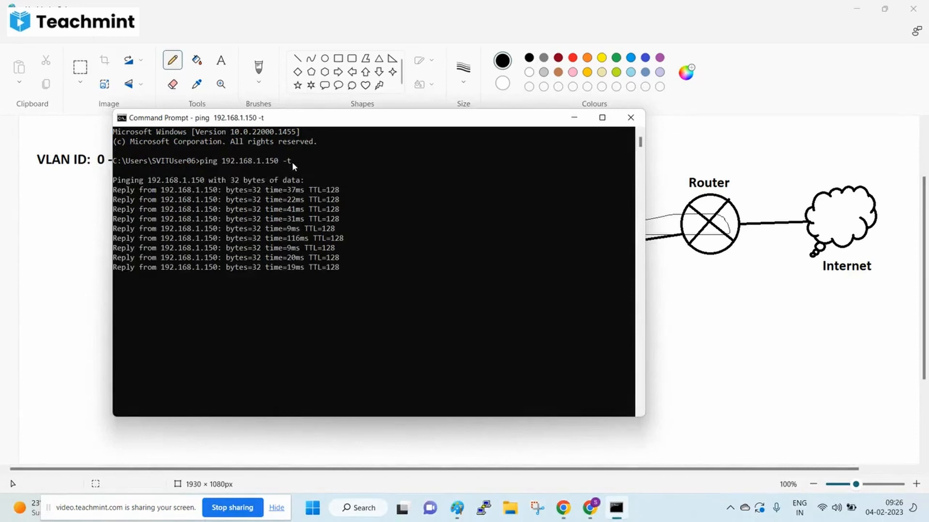
{"action": "left_click", "coordinate": [615, 508]}
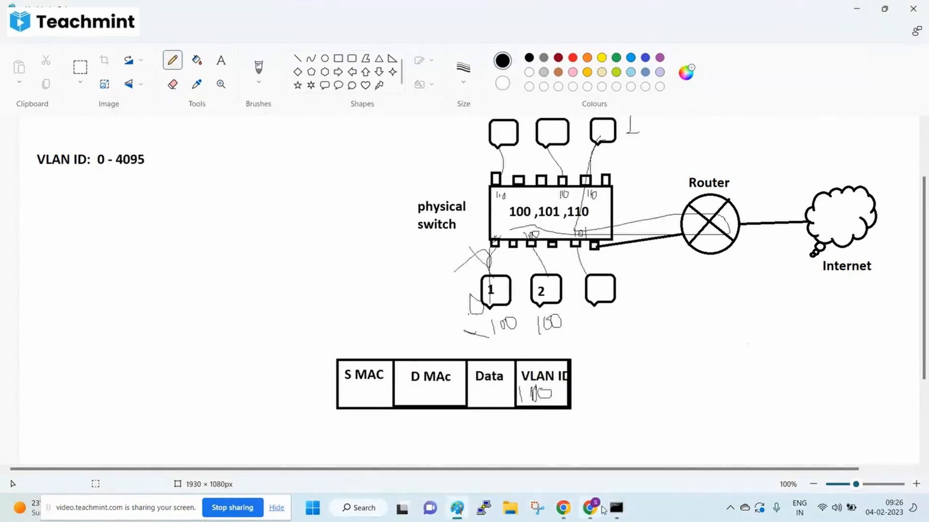
Step: Set the VLAN ID of the VM Network 2 port group on vSwitch1 to 100 in the vSphere Client
{"action": "left_click", "coordinate": [591, 508]}
{"action": "scroll", "coordinate": [473, 410], "scroll_direction": "down", "scroll_amount": 3}
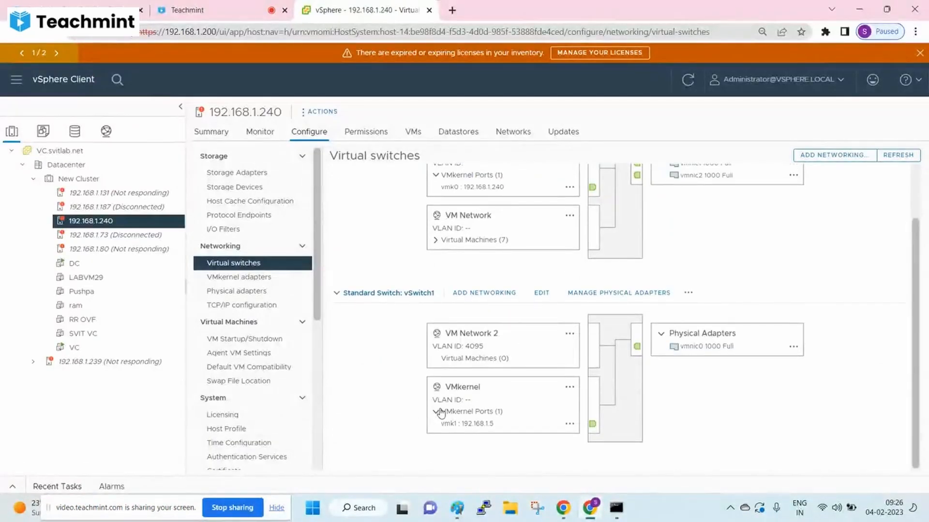
{"action": "left_click", "coordinate": [570, 334]}
{"action": "left_click", "coordinate": [595, 367]}
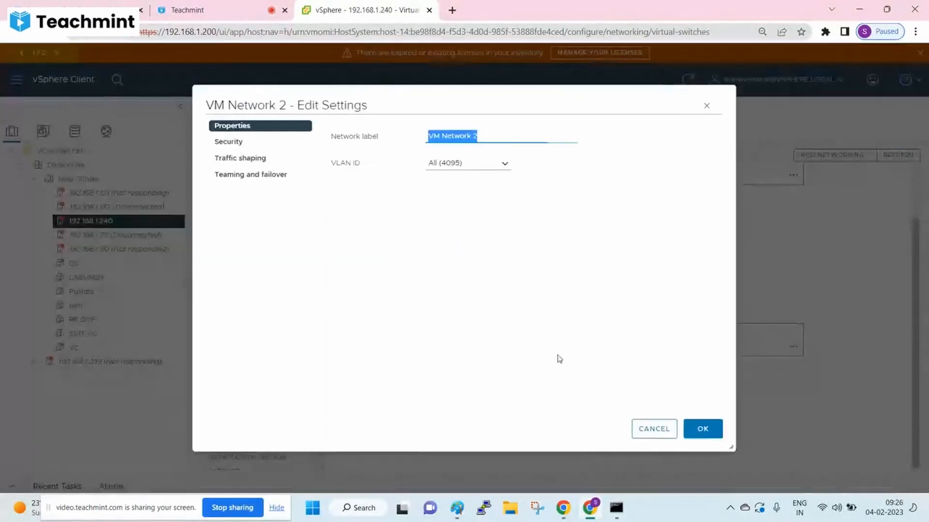
{"action": "left_click", "coordinate": [444, 161]}
{"action": "type", "text": "100"}
{"action": "left_click", "coordinate": [702, 429]}
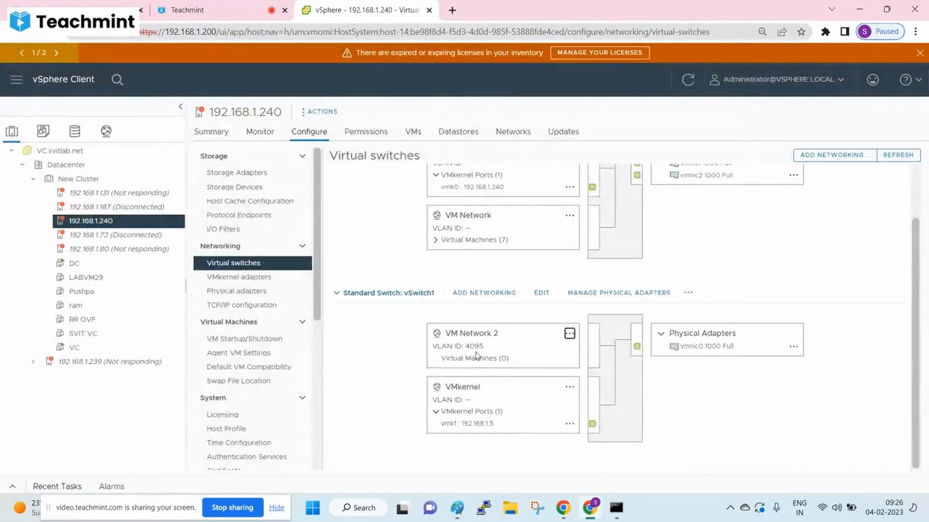
Step: Compare VM Network 2's VLAN ID and virtual machine count with the physical switch in the Paint diagram
{"action": "double_click", "coordinate": [474, 351]}
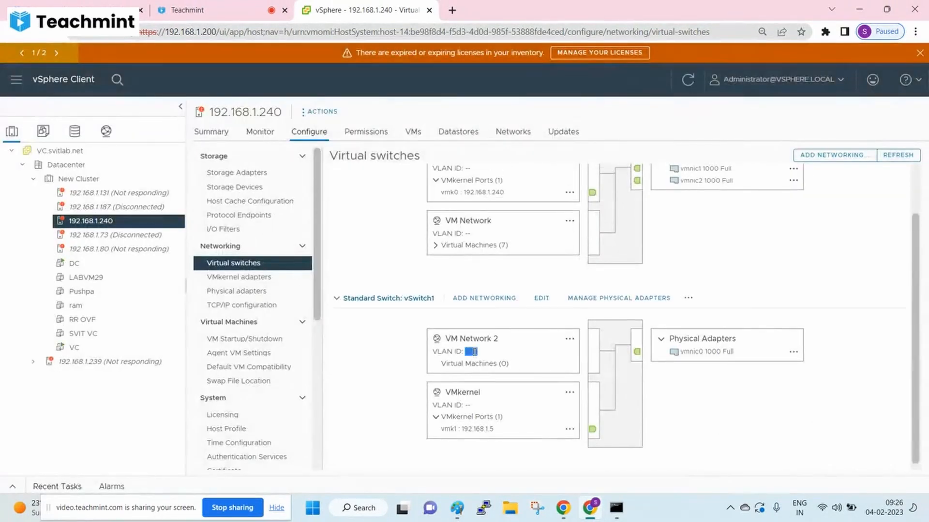
{"action": "left_click", "coordinate": [469, 352]}
{"action": "double_click", "coordinate": [469, 352]}
{"action": "left_click", "coordinate": [458, 508]}
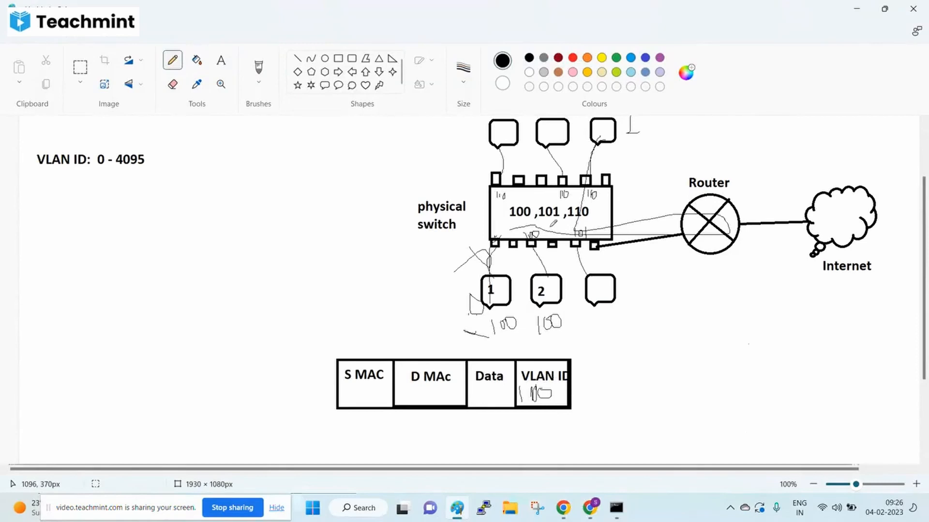
{"action": "key", "text": "alt+Tab"}
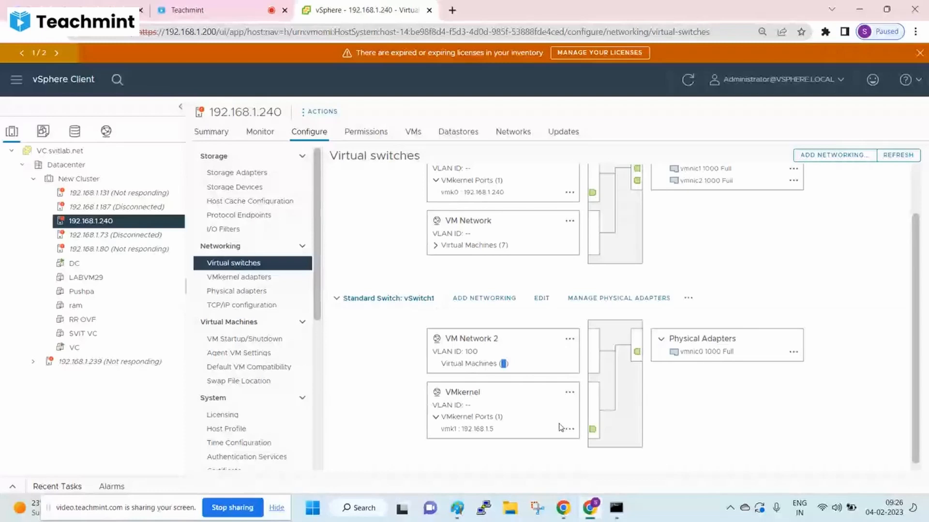
Step: Open the DC virtual machine from VM Network's machine list, and reassign its network adapter 1 to VM Network 2
{"action": "left_click", "coordinate": [436, 245]}
{"action": "double_click", "coordinate": [468, 233]}
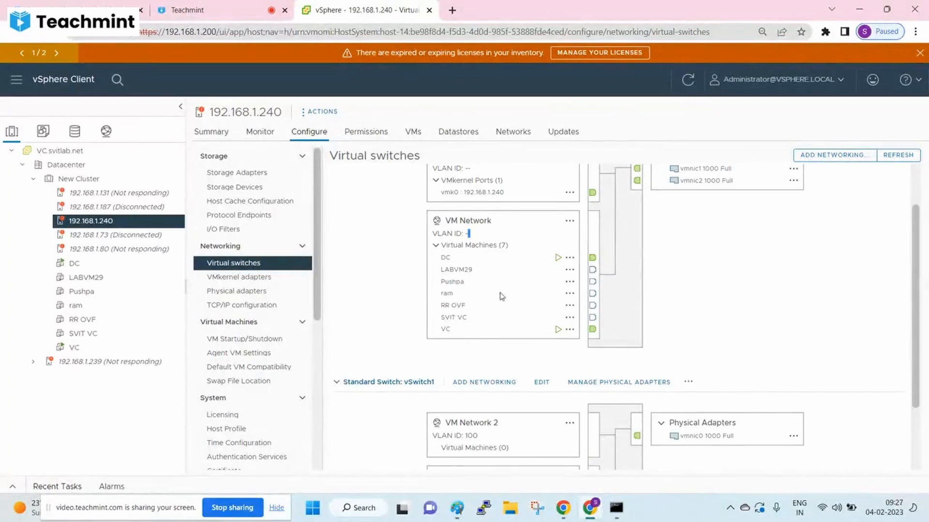
{"action": "left_click", "coordinate": [449, 261]}
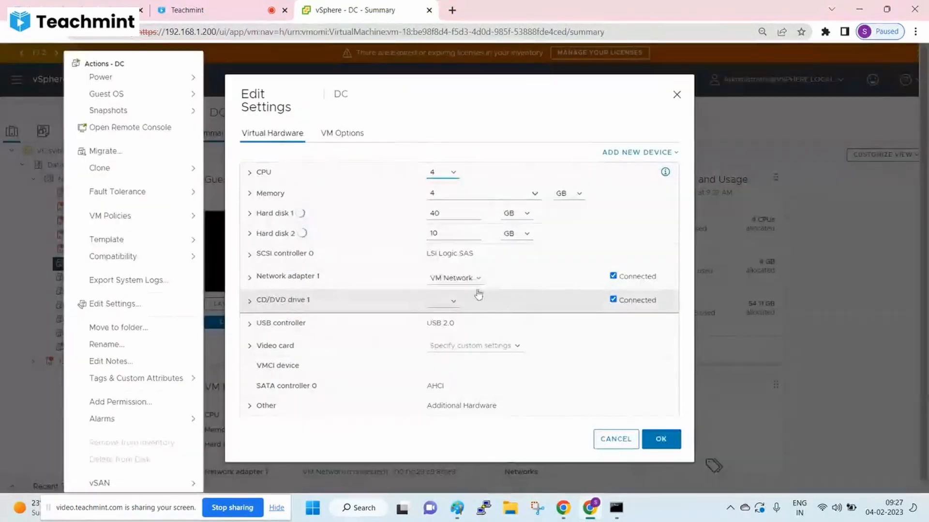
{"action": "left_click", "coordinate": [458, 278]}
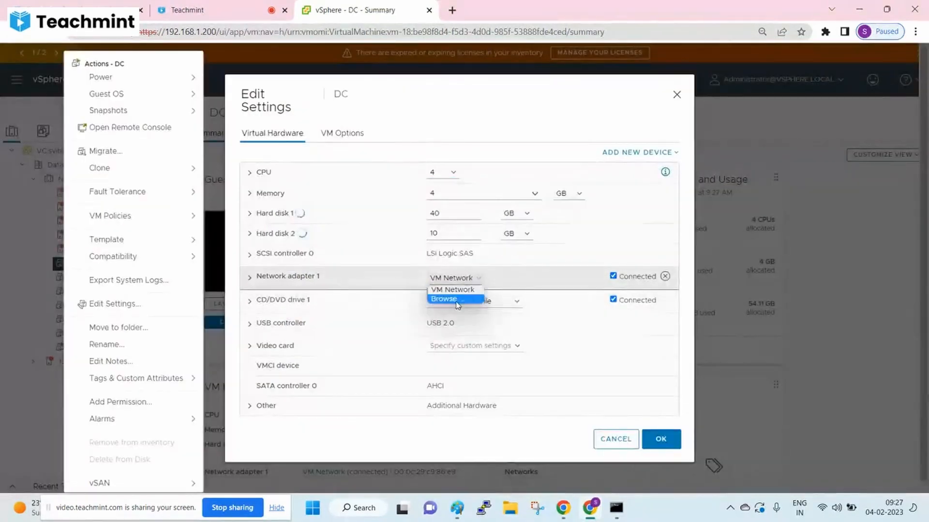
{"action": "left_click", "coordinate": [455, 299]}
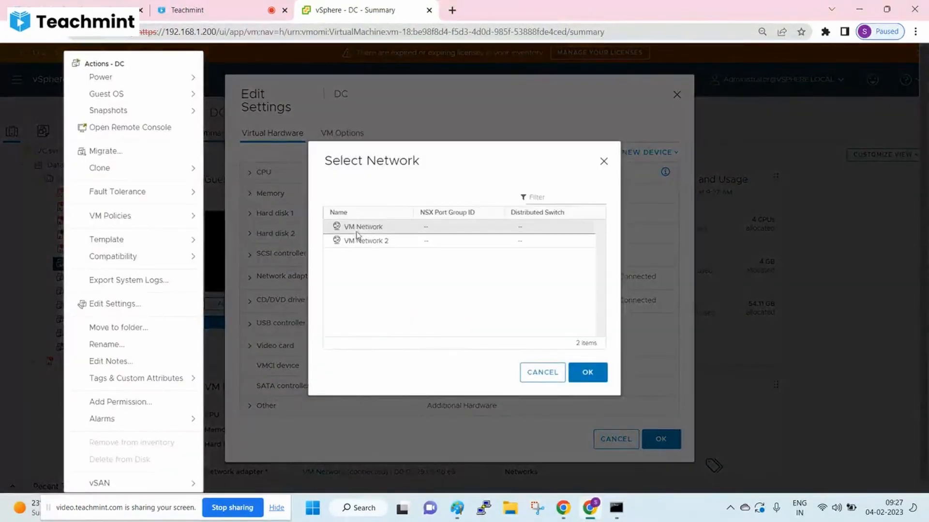
{"action": "left_click", "coordinate": [356, 240]}
{"action": "left_click", "coordinate": [588, 373]}
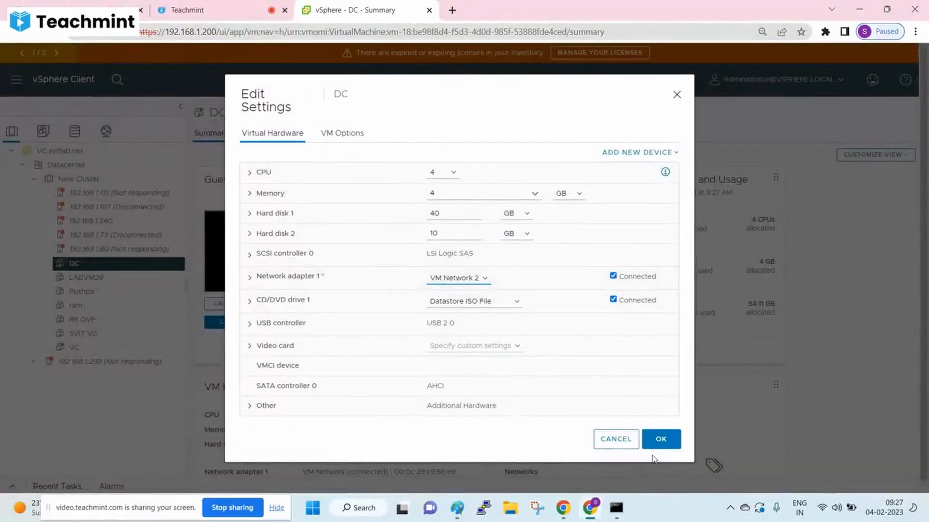
{"action": "left_click", "coordinate": [662, 439]}
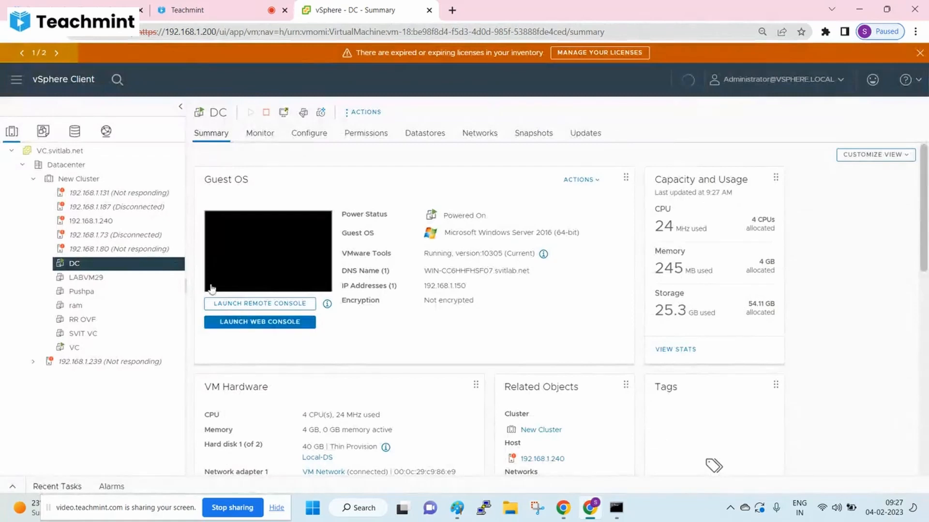
Step: Trace DC's path through VM Network 2 on host 192.168.1.240's vSwitch1, and check the running ping in Command Prompt
{"action": "left_click", "coordinate": [102, 221]}
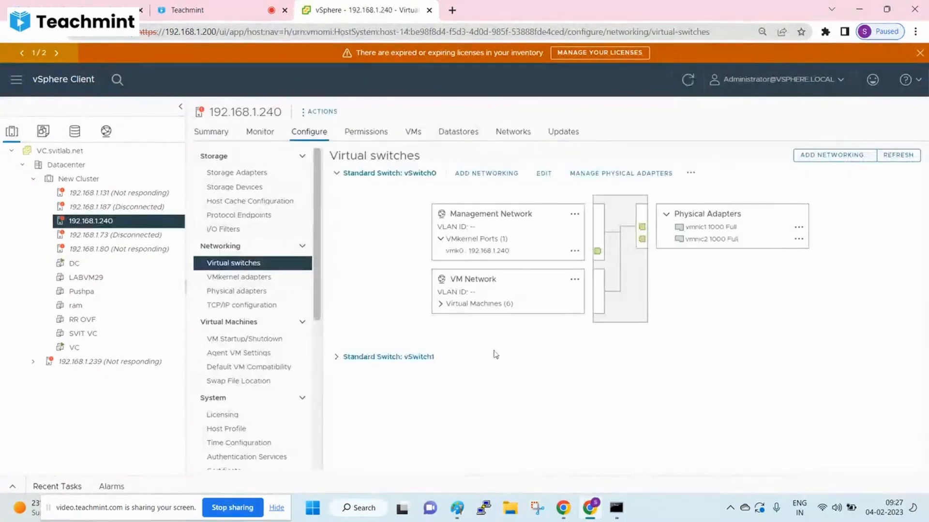
{"action": "left_click", "coordinate": [338, 357]}
{"action": "scroll", "coordinate": [484, 358], "scroll_direction": "down", "scroll_amount": 2}
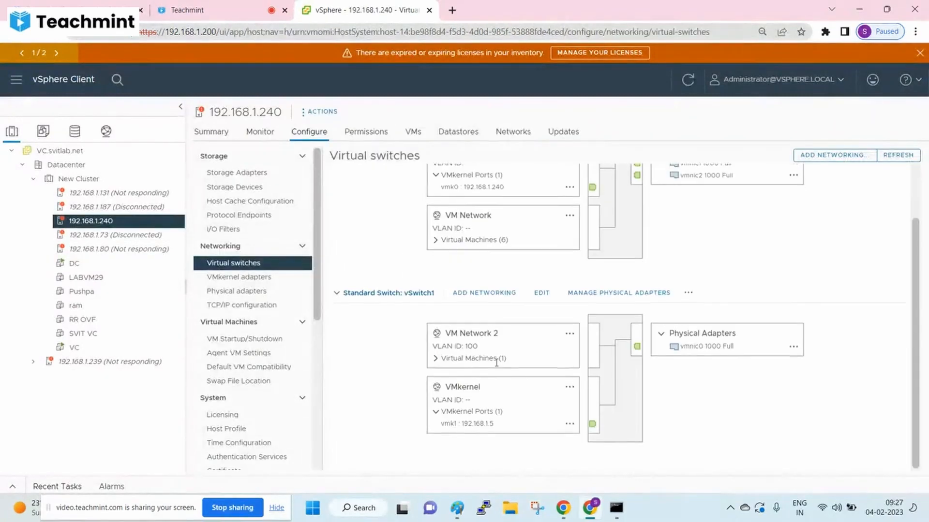
{"action": "left_click", "coordinate": [436, 359]}
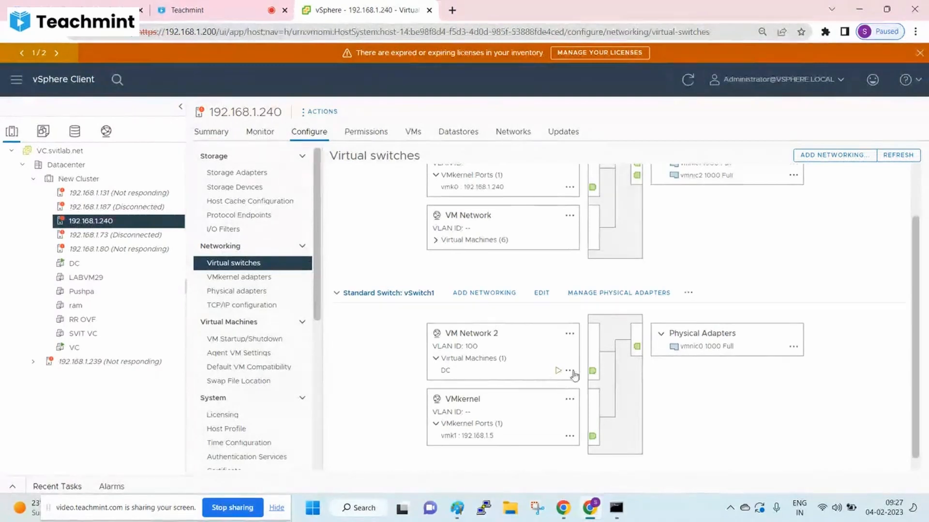
{"action": "left_click", "coordinate": [447, 375]}
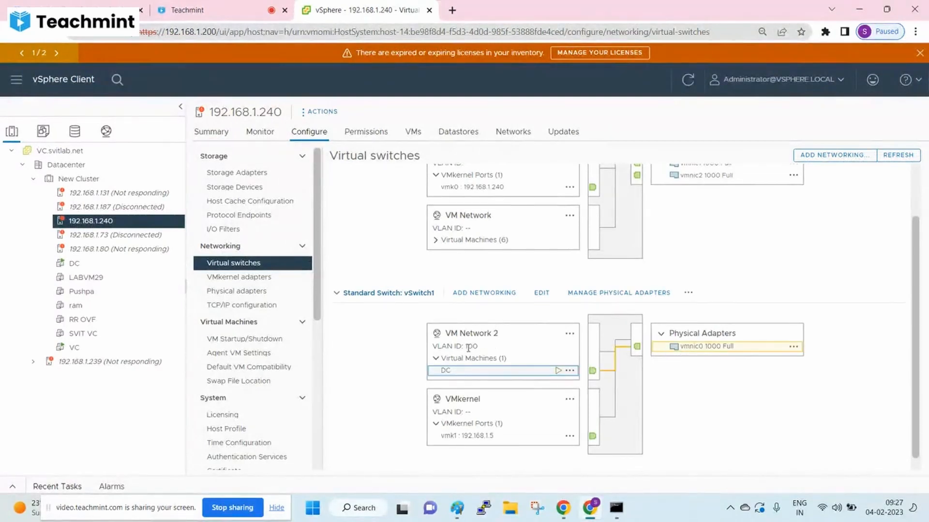
{"action": "left_click", "coordinate": [616, 507]}
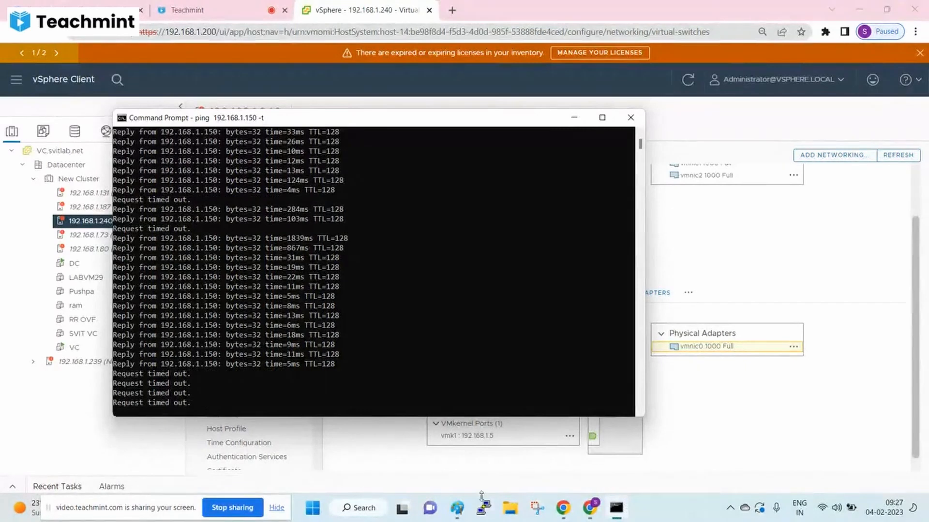
Step: In the Paint diagram, sketch a packet beside the upper-left device, strike through its switch port label, and underline device 1's VLAN 100
{"action": "left_click", "coordinate": [457, 508]}
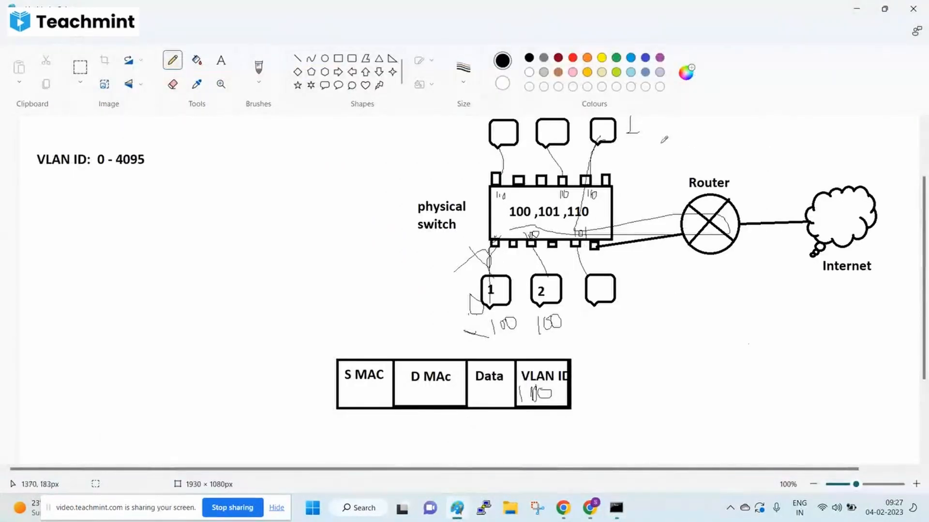
{"action": "mouse_move", "coordinate": [476, 130]}
{"action": "left_mouse_down"}
{"action": "mouse_move", "coordinate": [481, 150]}
{"action": "mouse_move", "coordinate": [467, 150]}
{"action": "mouse_move", "coordinate": [484, 169]}
{"action": "left_mouse_up"}
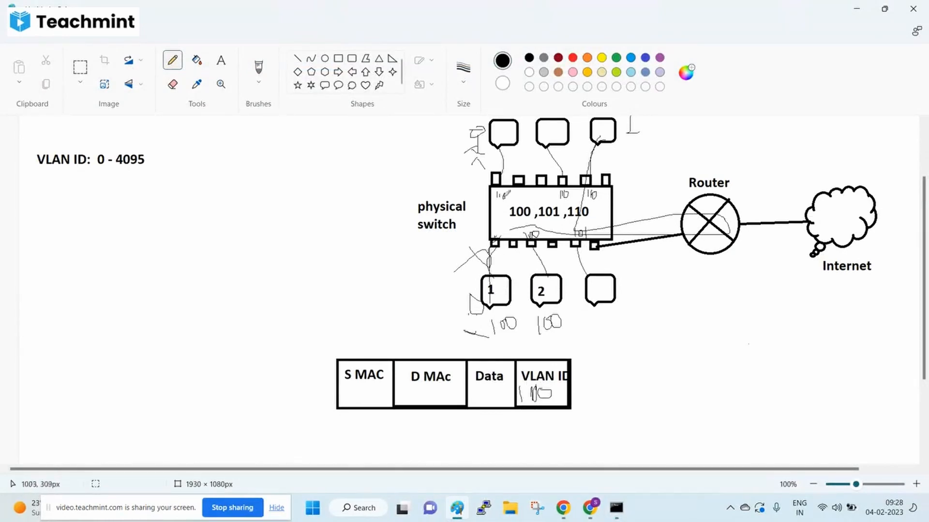
{"action": "left_click_drag", "start_coordinate": [503, 194], "coordinate": [483, 195]}
{"action": "left_click_drag", "start_coordinate": [504, 320], "coordinate": [502, 329]}
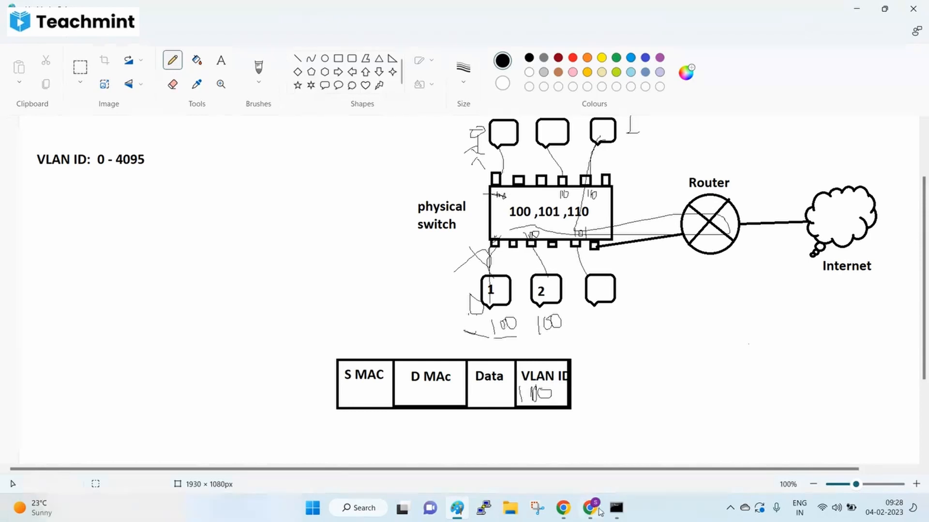
Step: Revisit the Paint diagram and recheck the ping responses from 192.168.1.150 in Command Prompt
{"action": "key", "text": "alt+Tab"}
{"action": "left_click", "coordinate": [203, 10]}
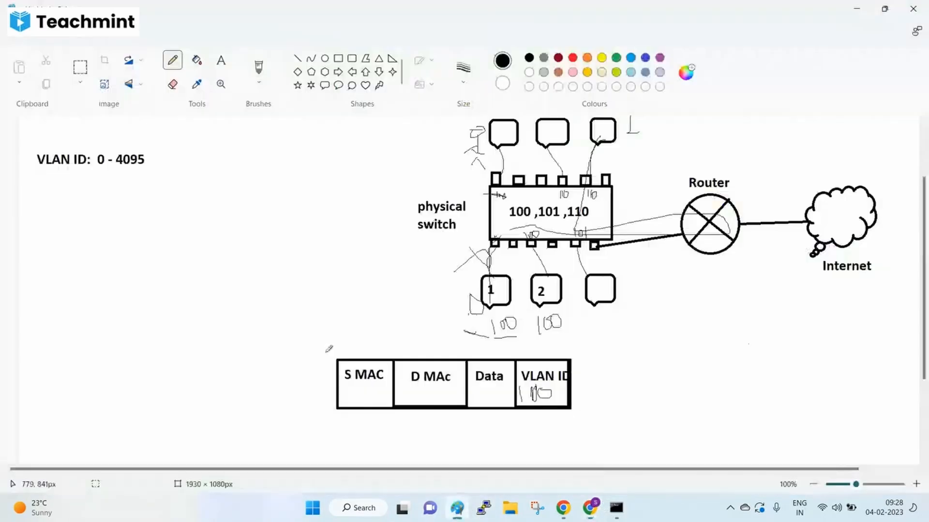
{"action": "left_click", "coordinate": [456, 508]}
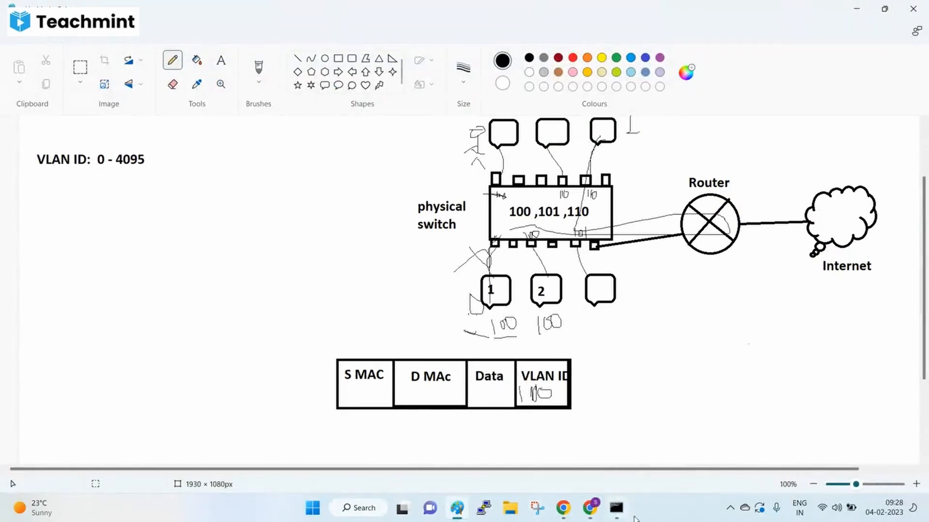
{"action": "left_click", "coordinate": [615, 507]}
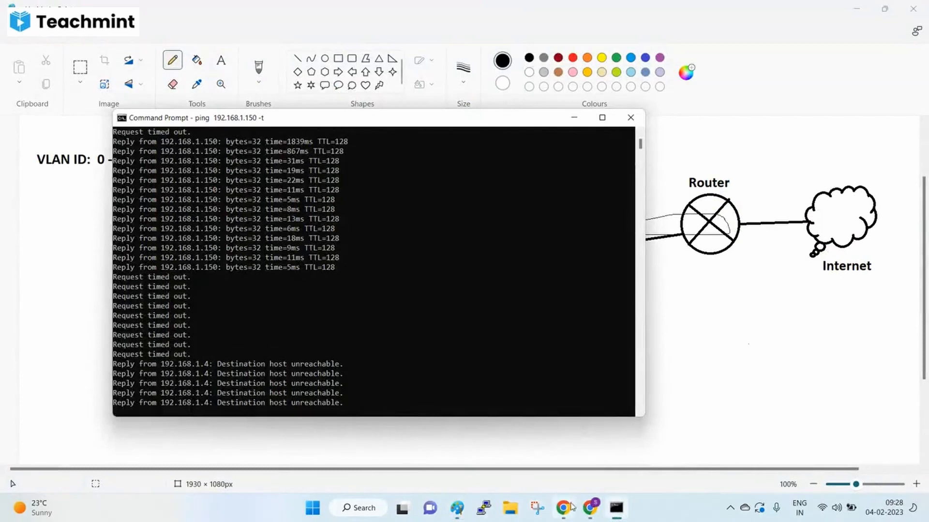
Step: Set VM Network 2's VLAN ID on vSwitch1 to None (0) in the vSphere Client, and check the ping to 192.168.1.150 again
{"action": "left_click", "coordinate": [590, 507]}
{"action": "left_click", "coordinate": [361, 9]}
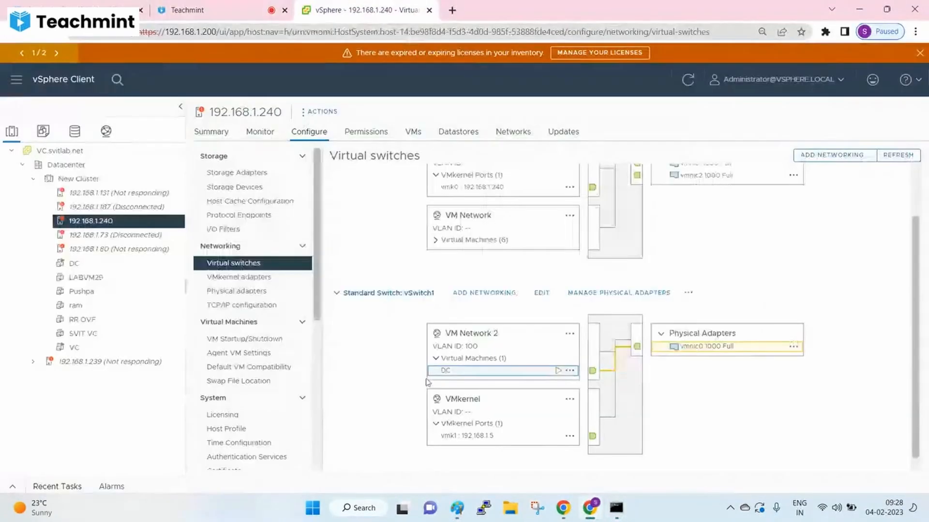
{"action": "left_click", "coordinate": [570, 336]}
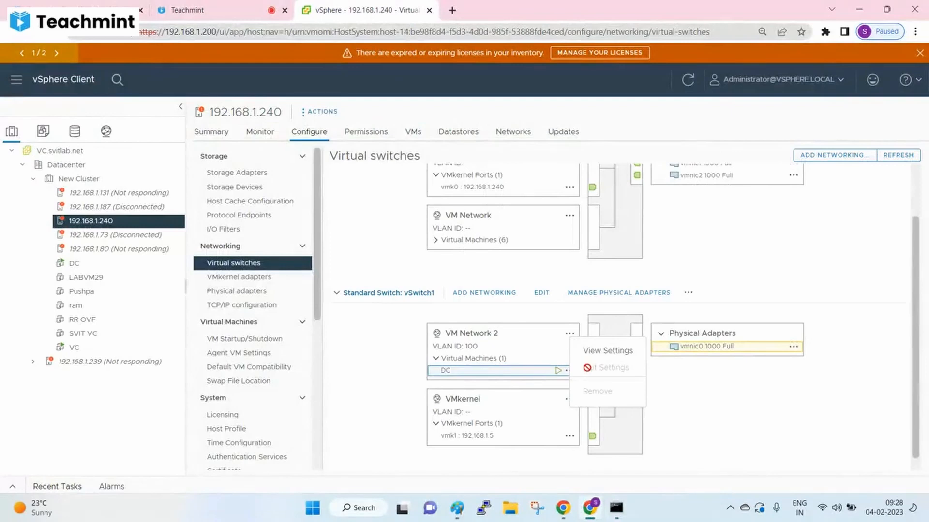
{"action": "left_click", "coordinate": [719, 388]}
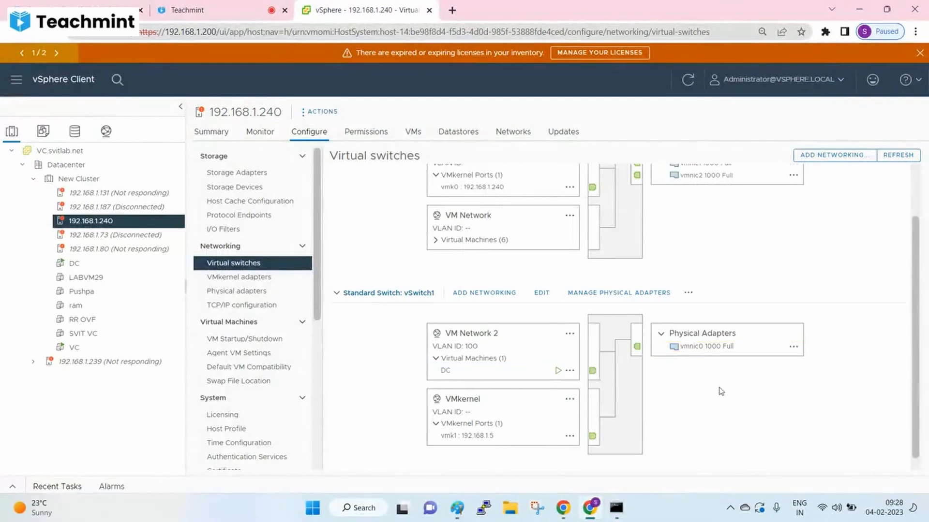
{"action": "left_click", "coordinate": [570, 333]}
{"action": "left_click", "coordinate": [594, 376]}
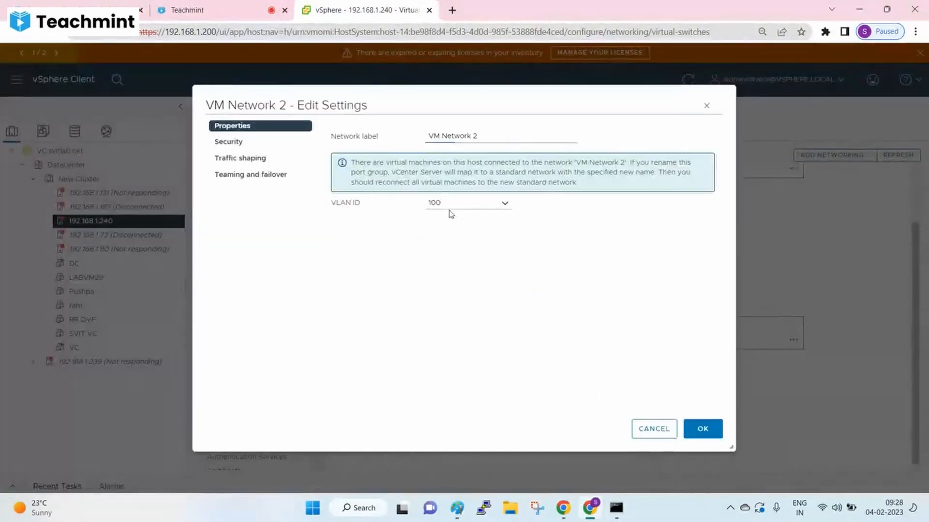
{"action": "left_click", "coordinate": [452, 203]}
{"action": "left_click", "coordinate": [453, 227]}
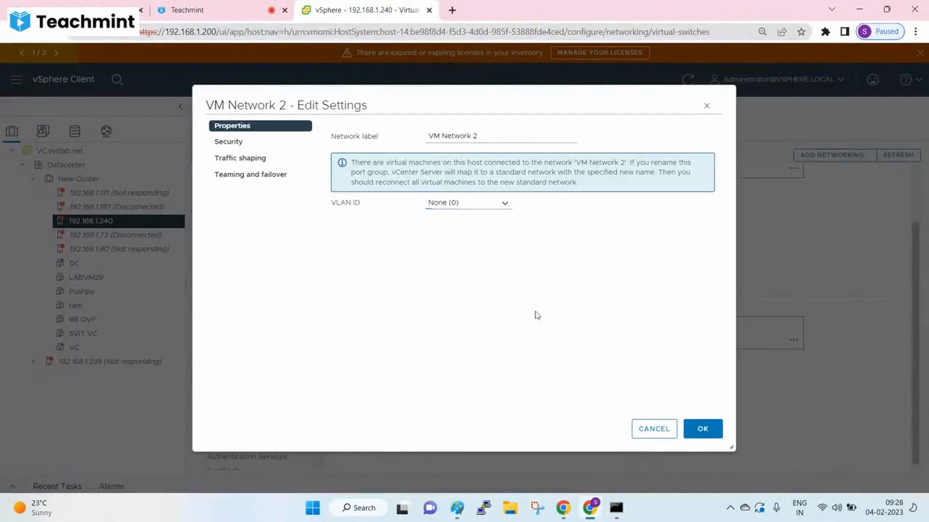
{"action": "left_click", "coordinate": [702, 429]}
{"action": "left_click", "coordinate": [616, 508]}
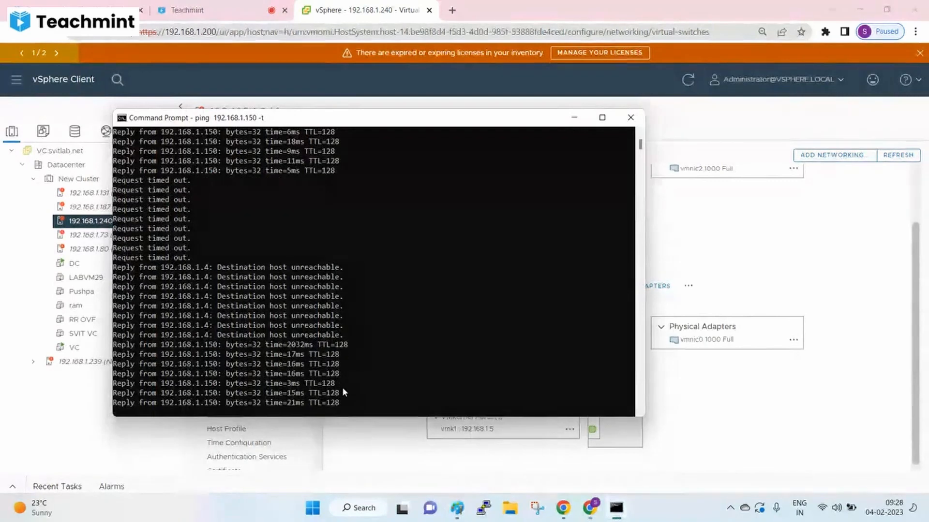
{"action": "left_click", "coordinate": [779, 409]}
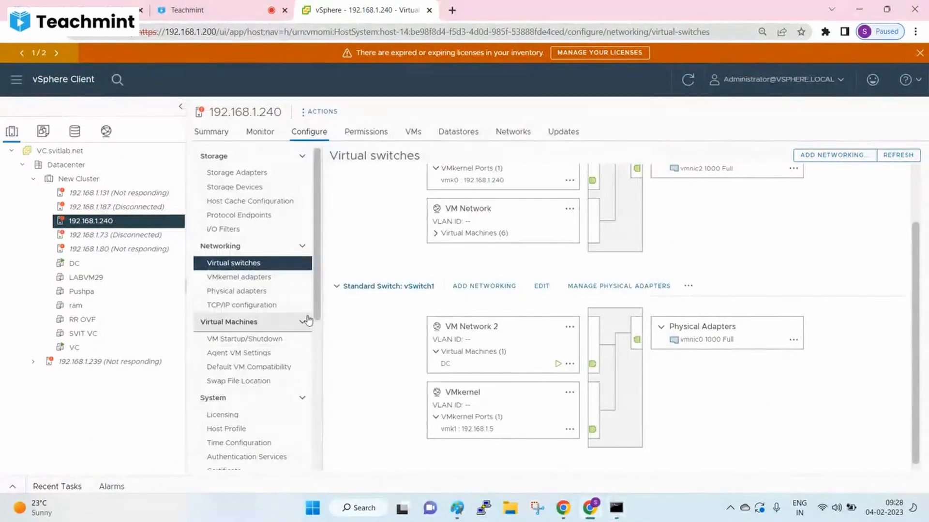